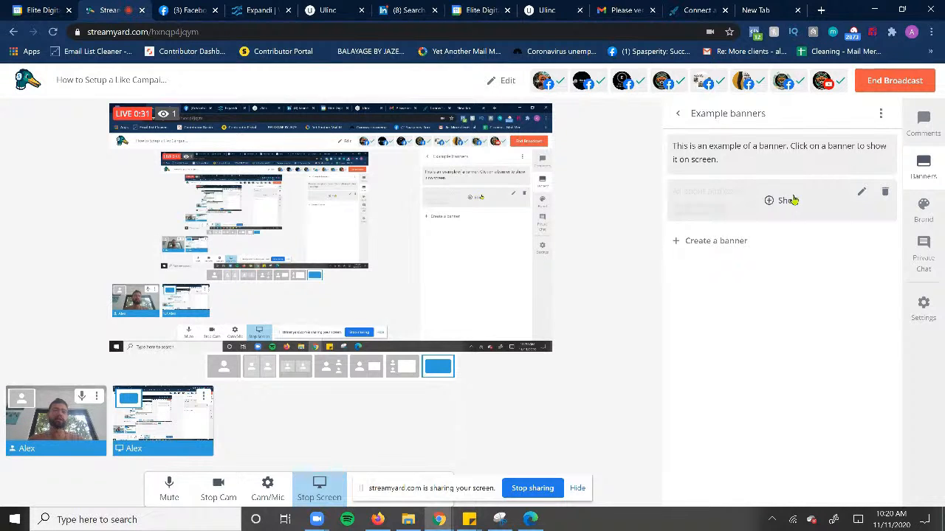
# Switch to Firefox and open Ads Manager from the Events Manager shortcuts
pyautogui.click(792, 200)
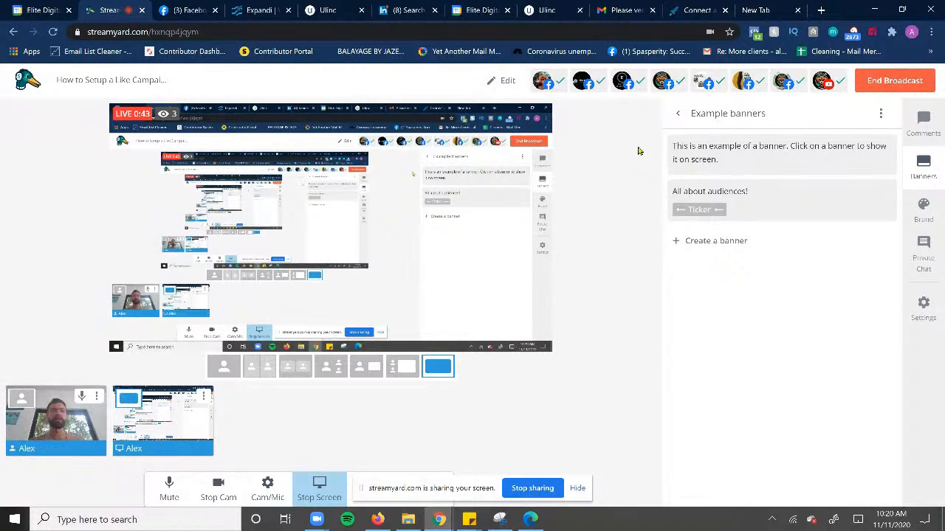
pyautogui.click(375, 521)
pyautogui.click(448, 194)
pyautogui.moveTo(591, 5); pyautogui.dragTo(469, 4)
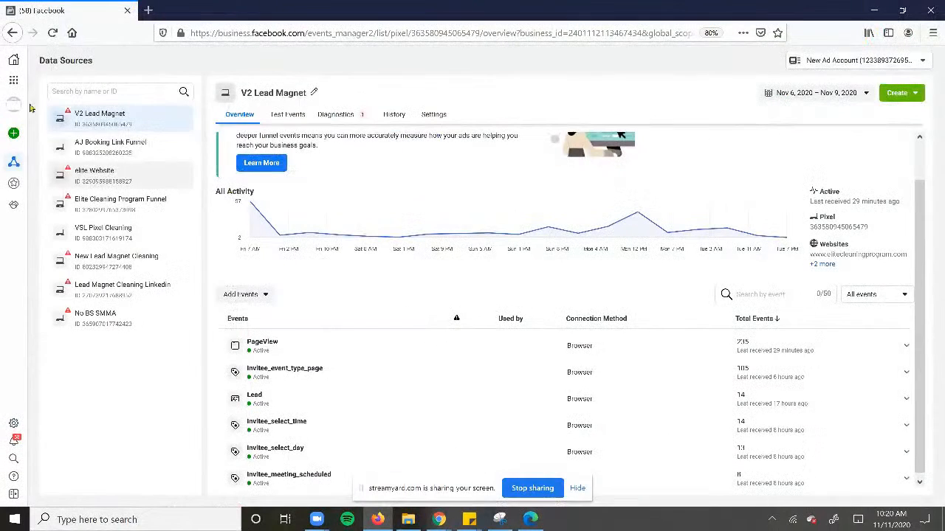
pyautogui.click(13, 80)
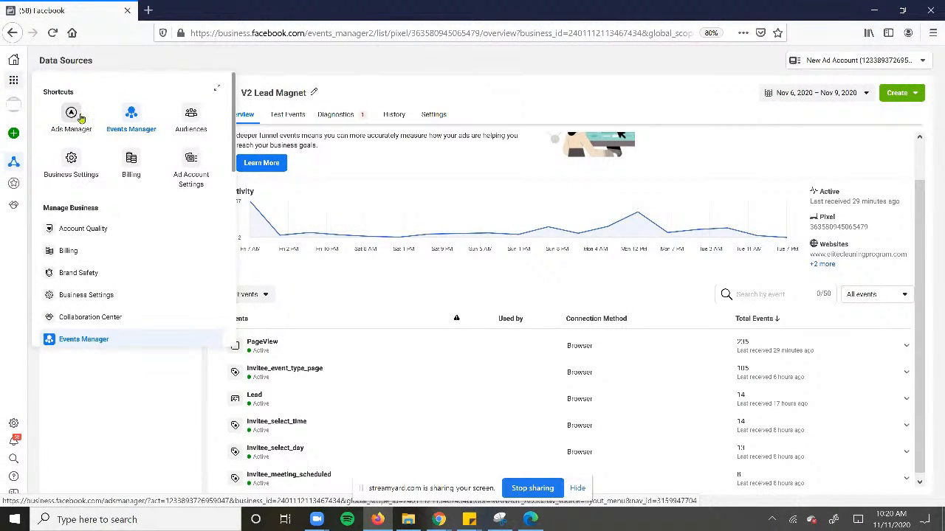
pyautogui.click(80, 117)
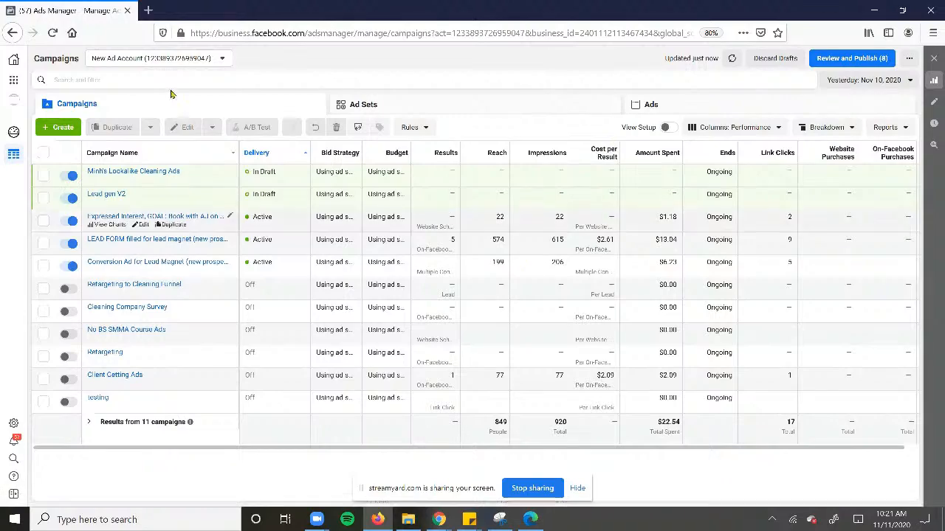
pyautogui.click(56, 127)
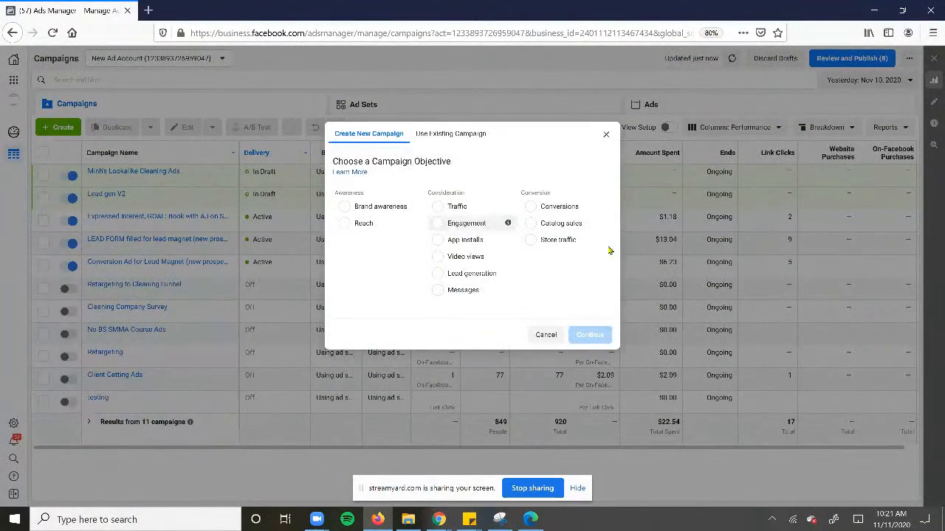
pyautogui.click(475, 224)
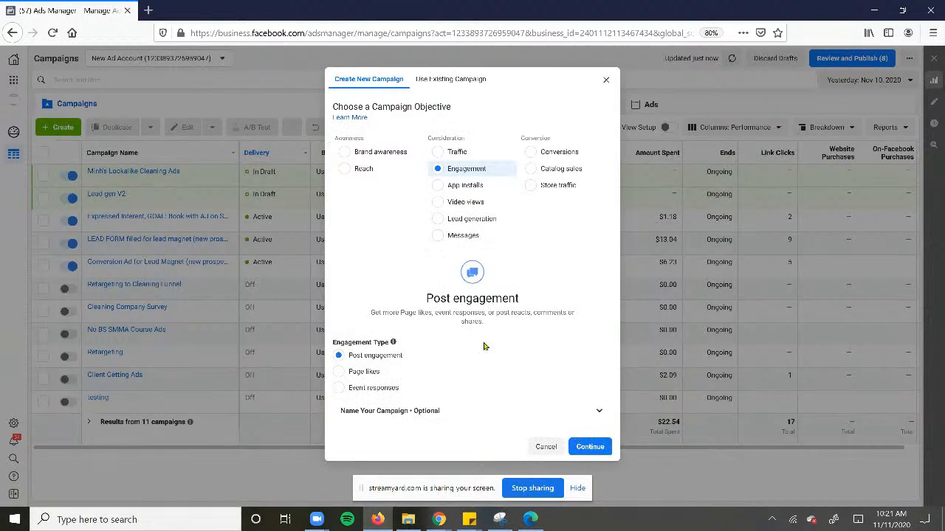
pyautogui.click(361, 372)
pyautogui.click(546, 447)
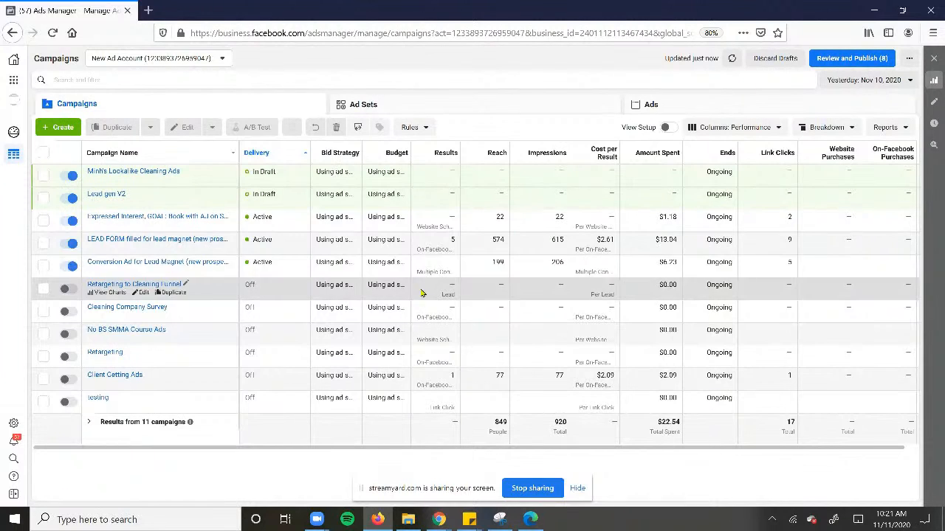
# Set the campaign report's date range to Lifetime
pyautogui.click(882, 81)
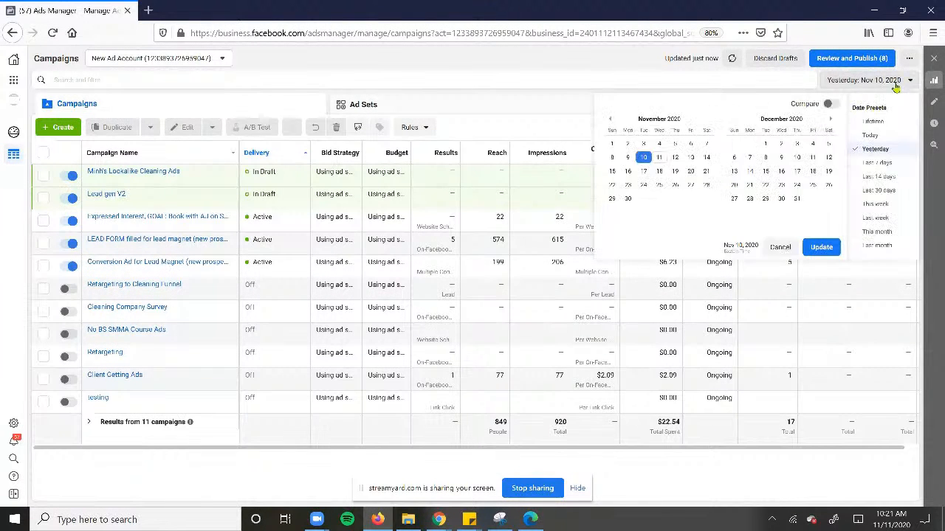
pyautogui.click(878, 130)
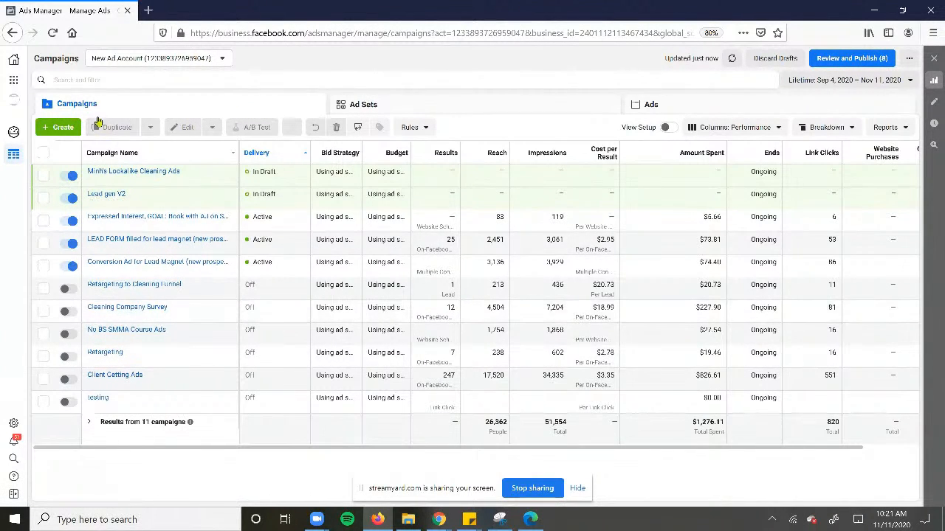
# Create a new campaign with the Engagement objective and the Page likes engagement type
pyautogui.click(59, 127)
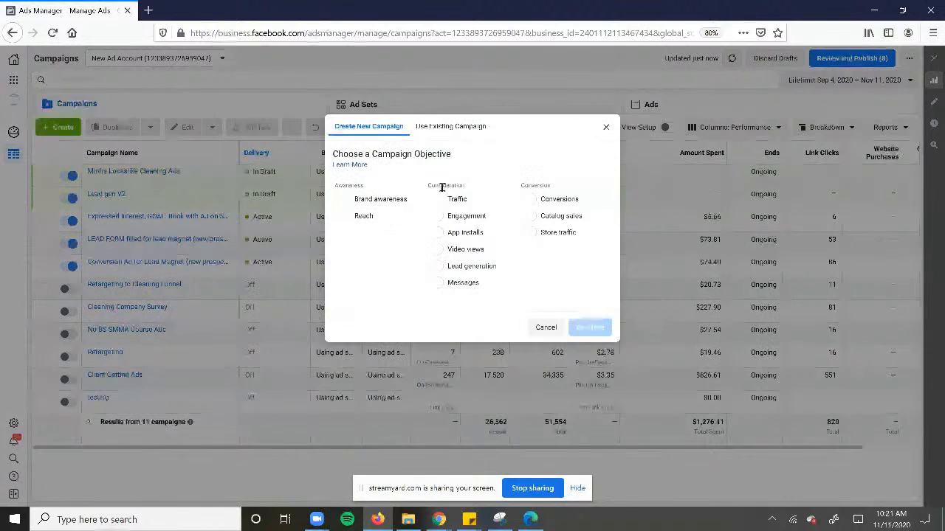
pyautogui.click(480, 217)
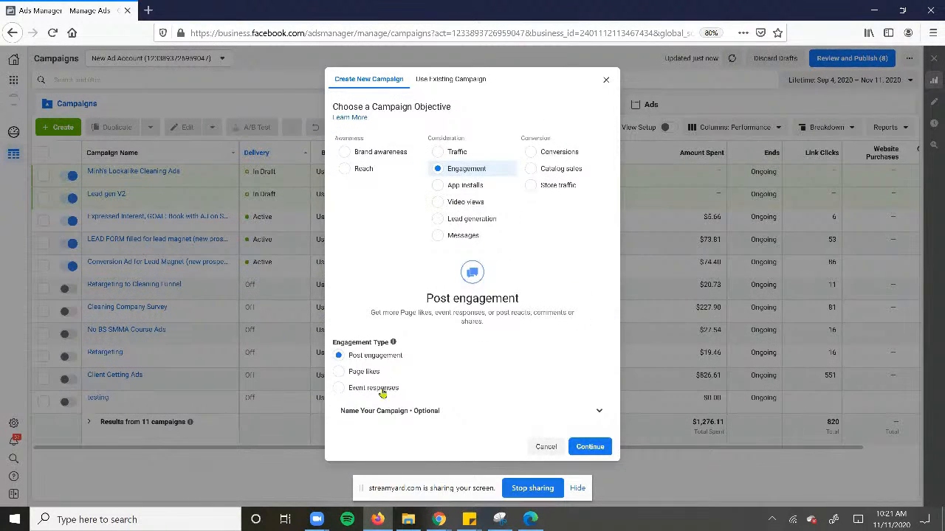
pyautogui.click(364, 373)
pyautogui.click(583, 450)
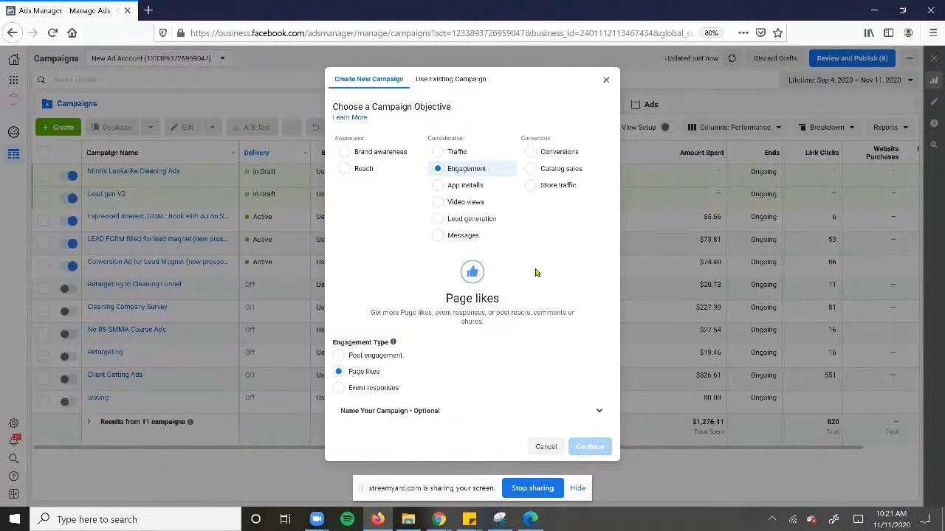
pyautogui.moveTo(628, 3); pyautogui.dragTo(512, 1)
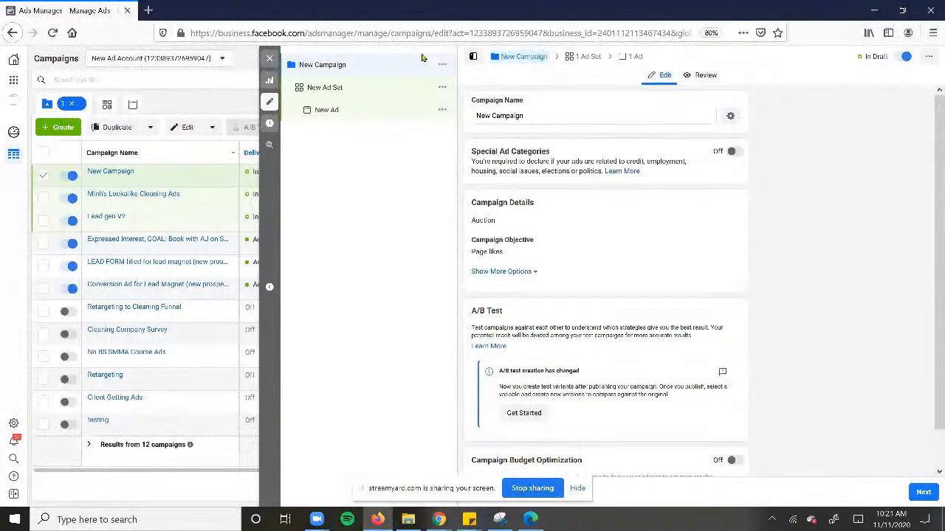
# Open the new campaign's ad set and review its audience, placement and optimization settings
pyautogui.scroll(-1, 555, 155)
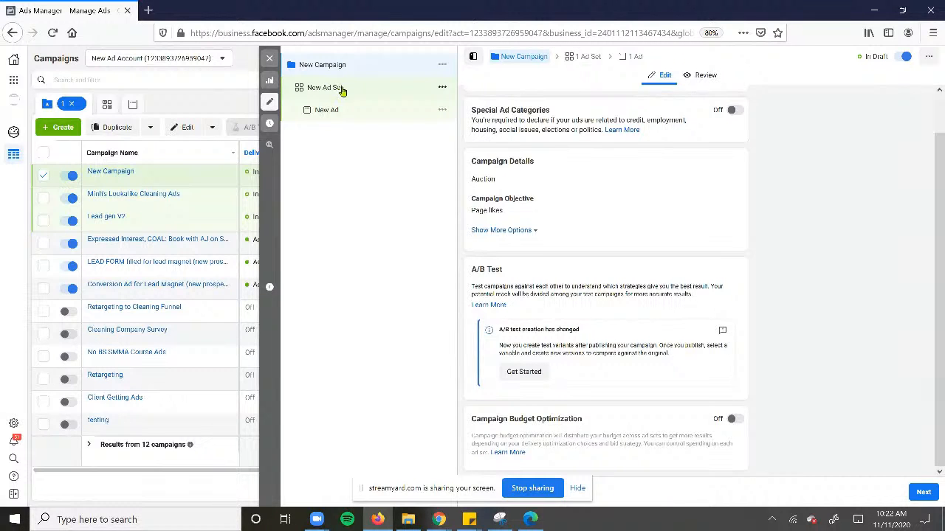
pyautogui.click(376, 87)
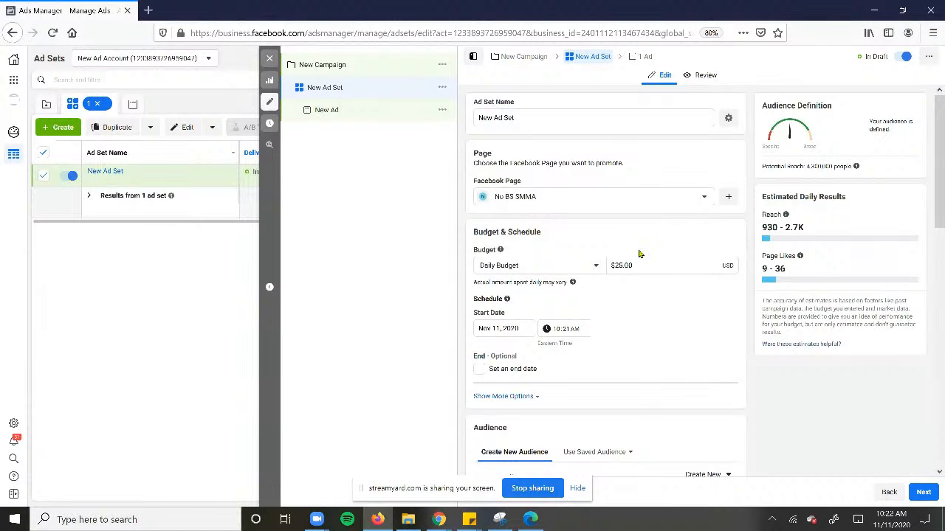
pyautogui.scroll(-10, 638, 253)
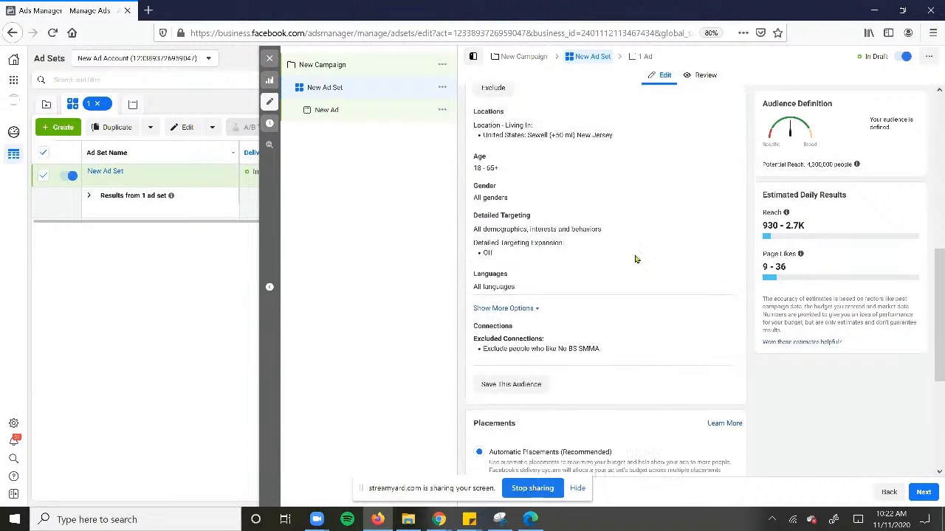
pyautogui.scroll(6, 598, 185)
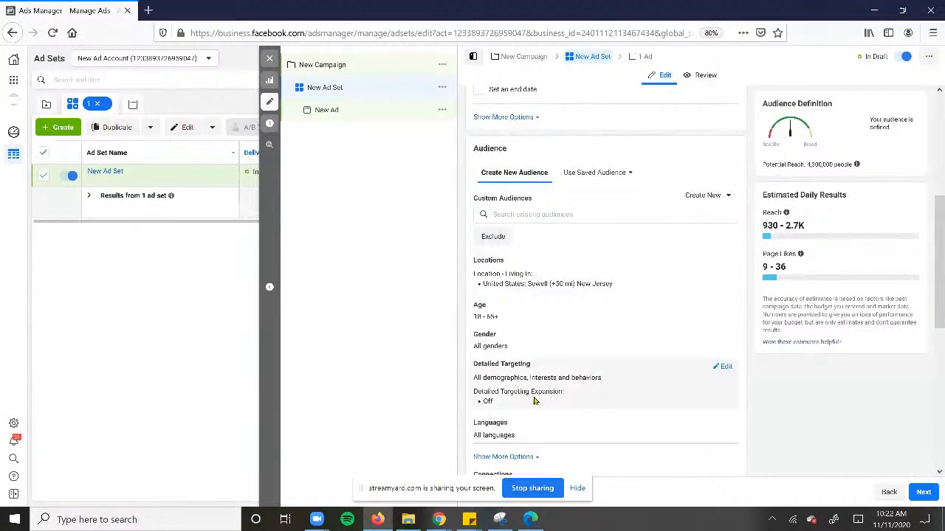
pyautogui.scroll(-5, 588, 391)
pyautogui.scroll(-1, 523, 320)
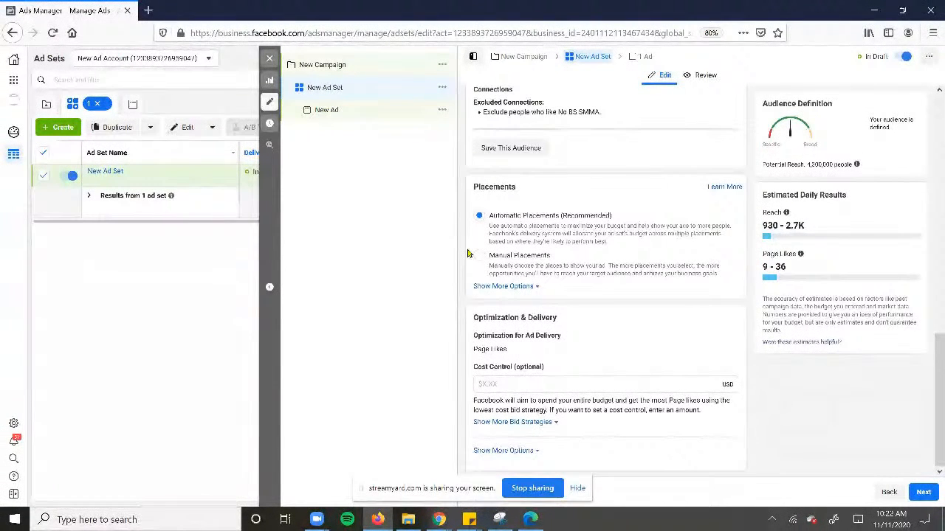
# Try manual placements with Facebook Marketplace excluded, and return the ad set to automatic placements
pyautogui.click(516, 255)
pyautogui.scroll(-2, 561, 287)
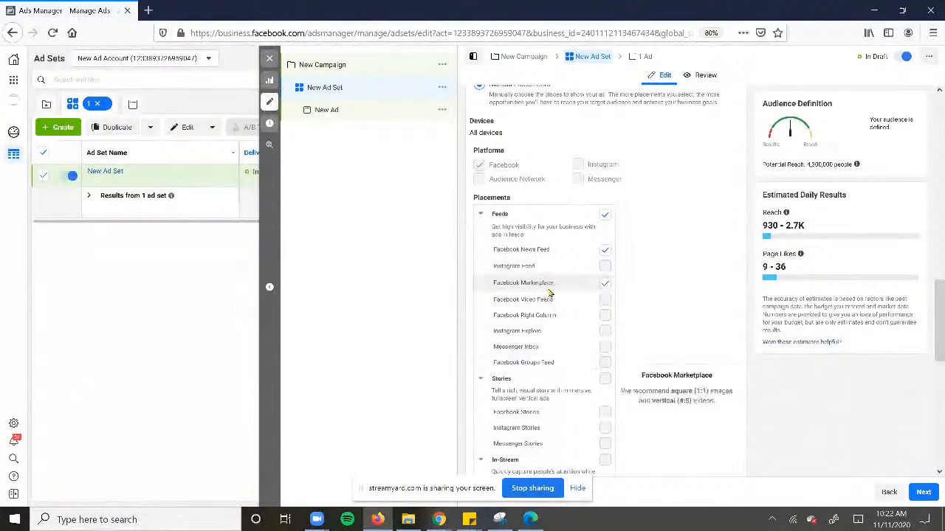
pyautogui.scroll(-3, 593, 361)
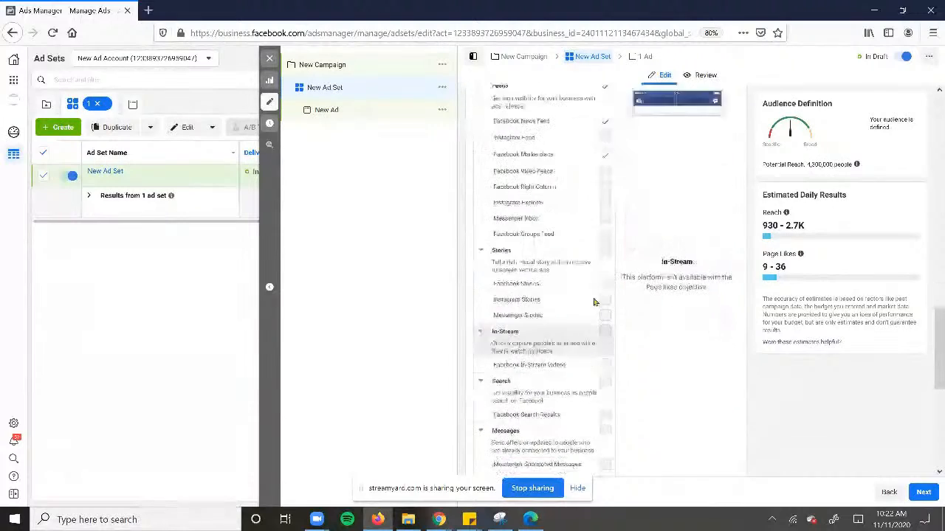
pyautogui.scroll(4, 601, 229)
pyautogui.scroll(1, 601, 203)
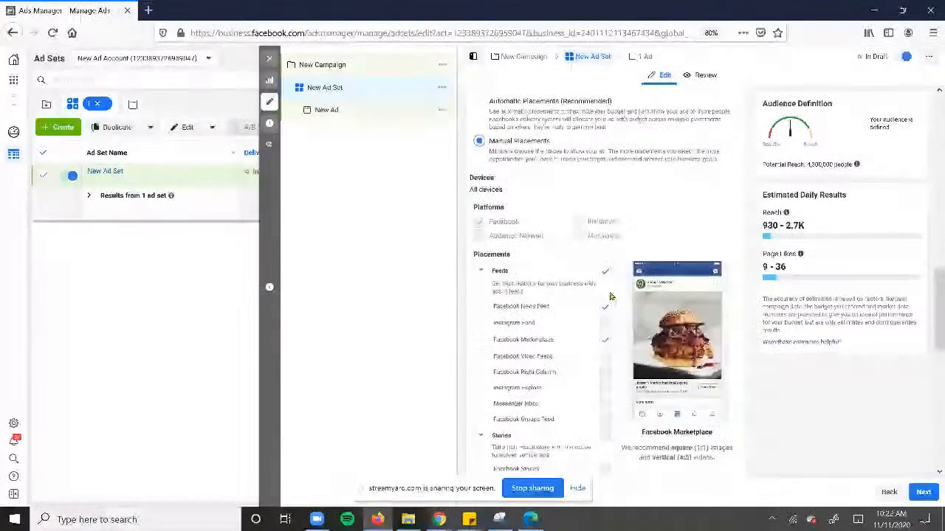
pyautogui.scroll(-3, 605, 337)
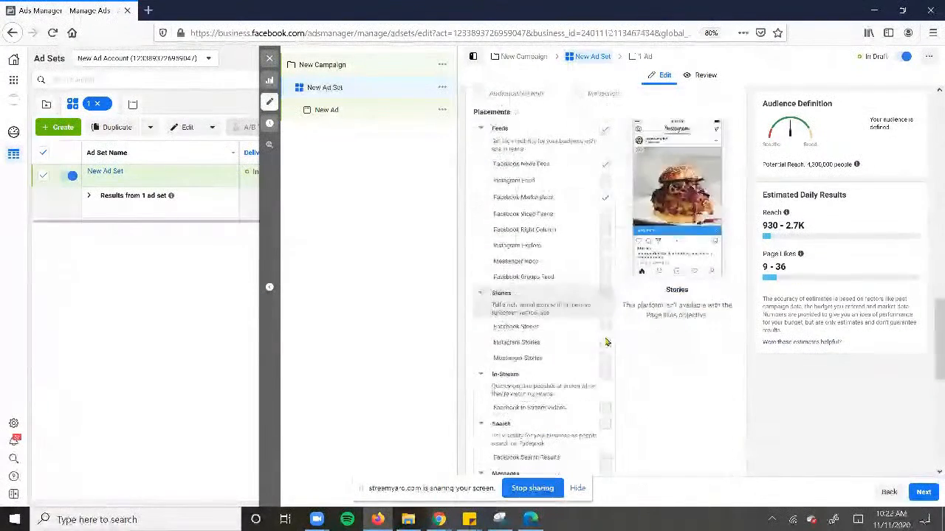
pyautogui.click(605, 200)
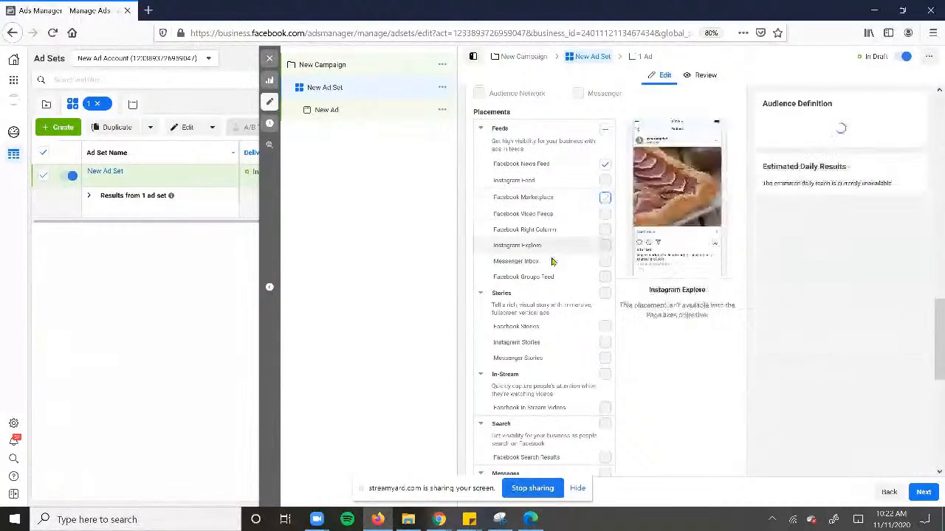
pyautogui.scroll(4, 583, 206)
pyautogui.scroll(2, 564, 210)
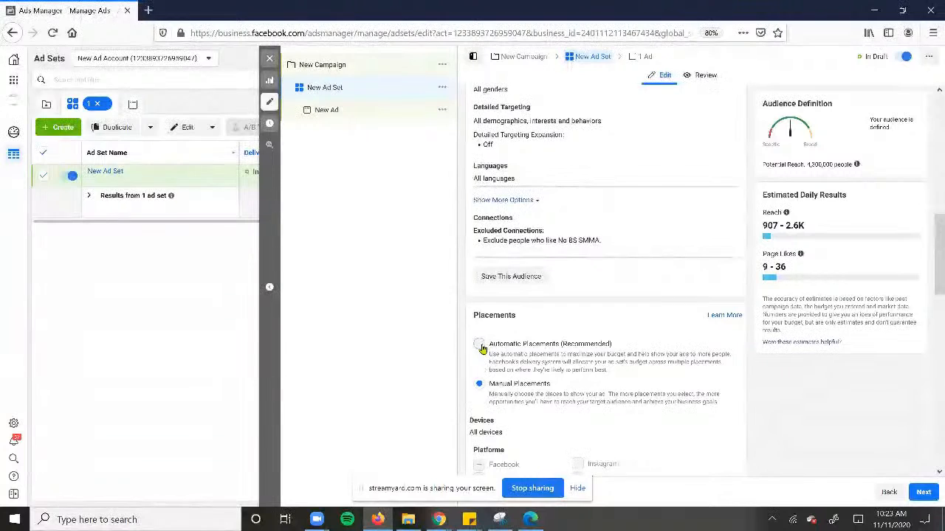
pyautogui.click(480, 344)
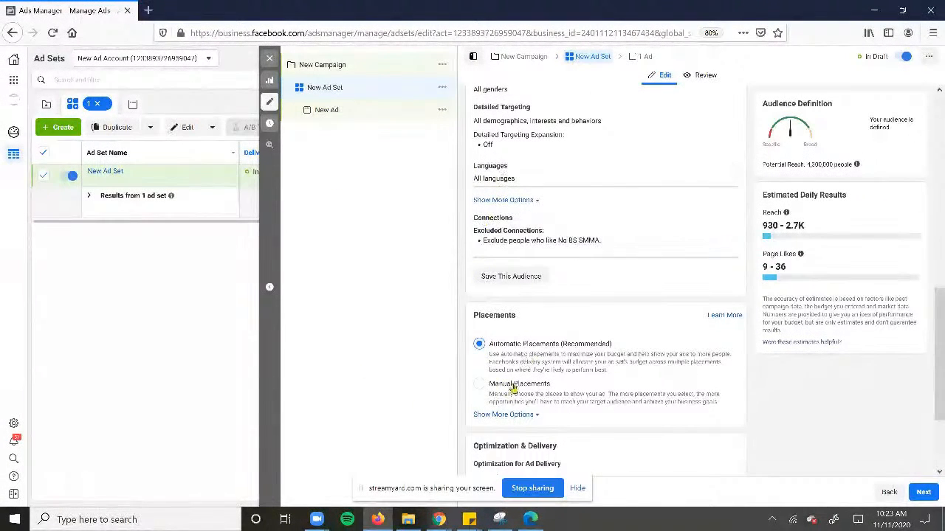
# Switch the ad set to Manual Placements and review which placements are available for page likes
pyautogui.click(479, 384)
pyautogui.scroll(-3, 604, 296)
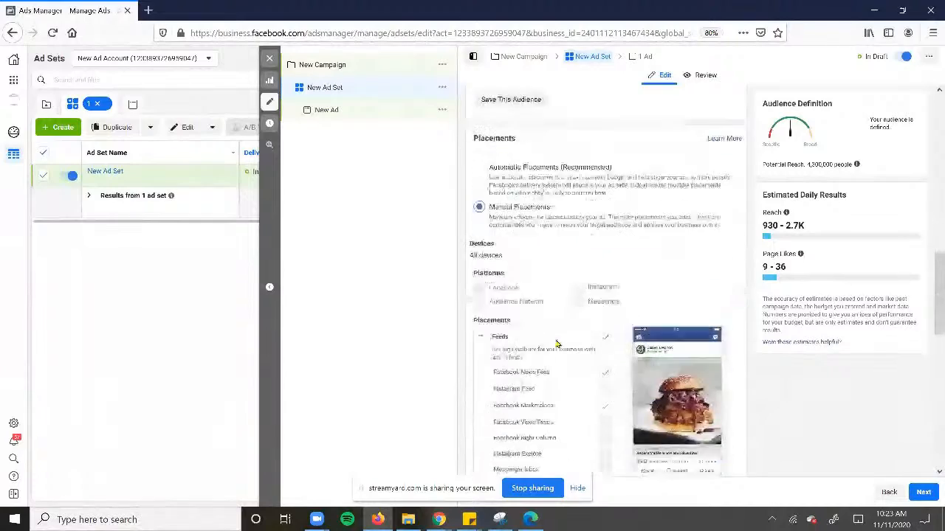
pyautogui.scroll(-1, 605, 325)
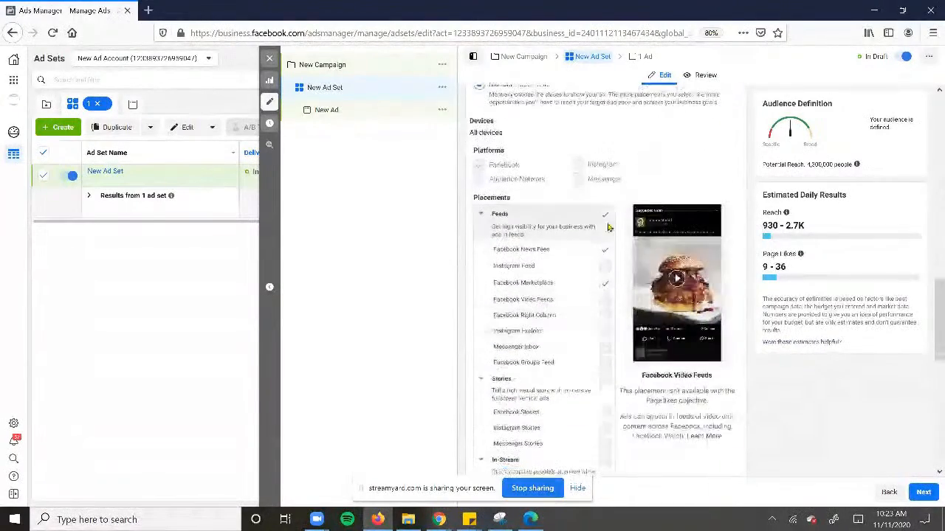
pyautogui.scroll(-4, 604, 271)
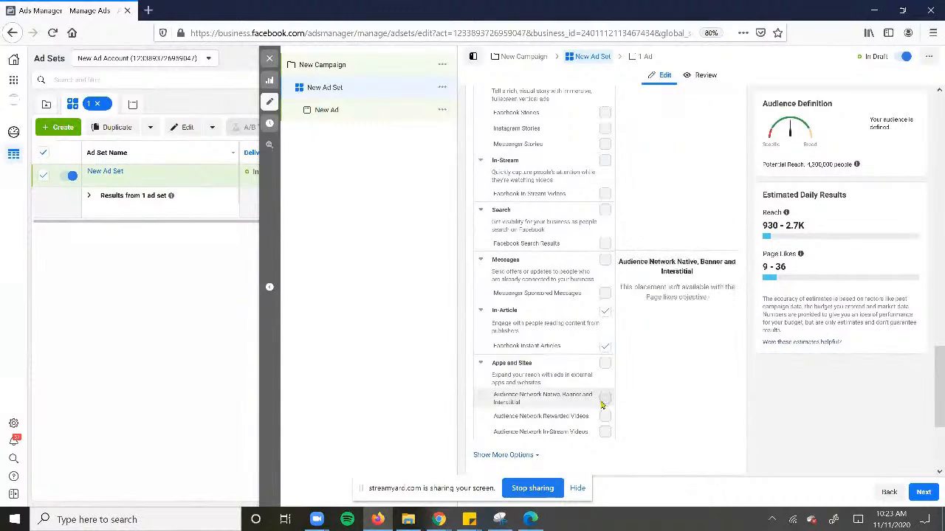
pyautogui.scroll(1, 608, 207)
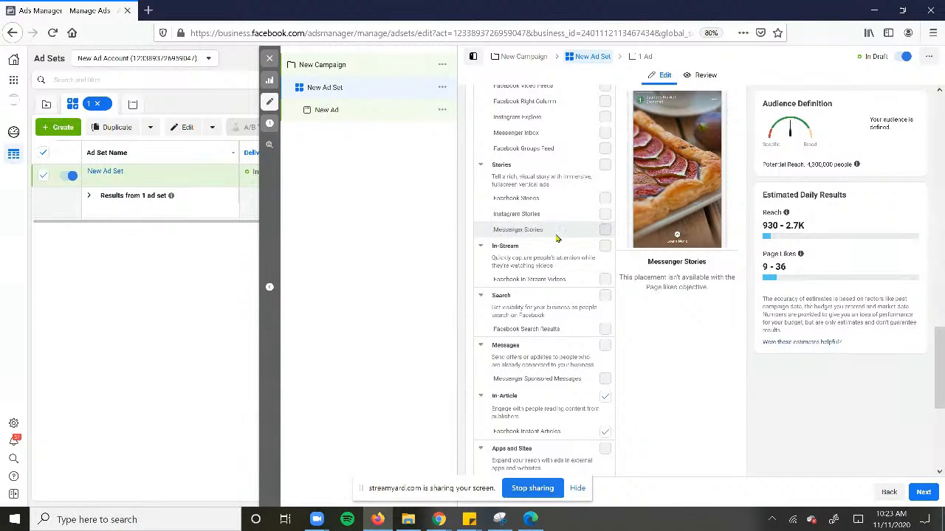
# Set the ad set's daily budget to $5.00
pyautogui.scroll(5, 591, 232)
pyautogui.scroll(3, 590, 221)
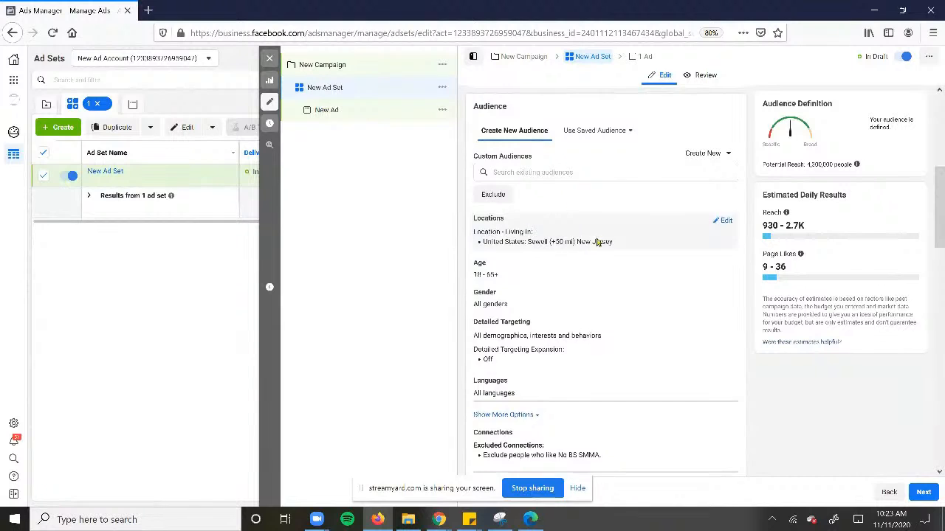
pyautogui.scroll(5, 517, 295)
pyautogui.tripleClick(643, 267)
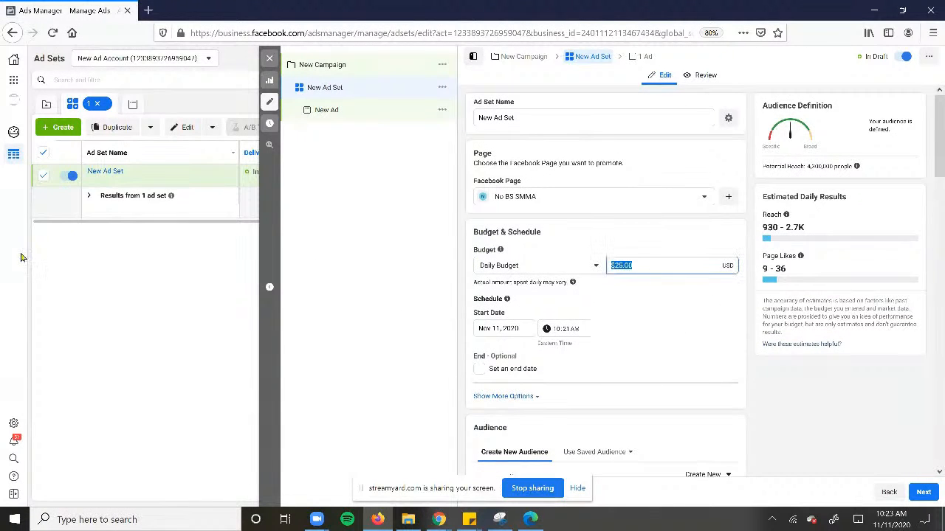
pyautogui.write('5')
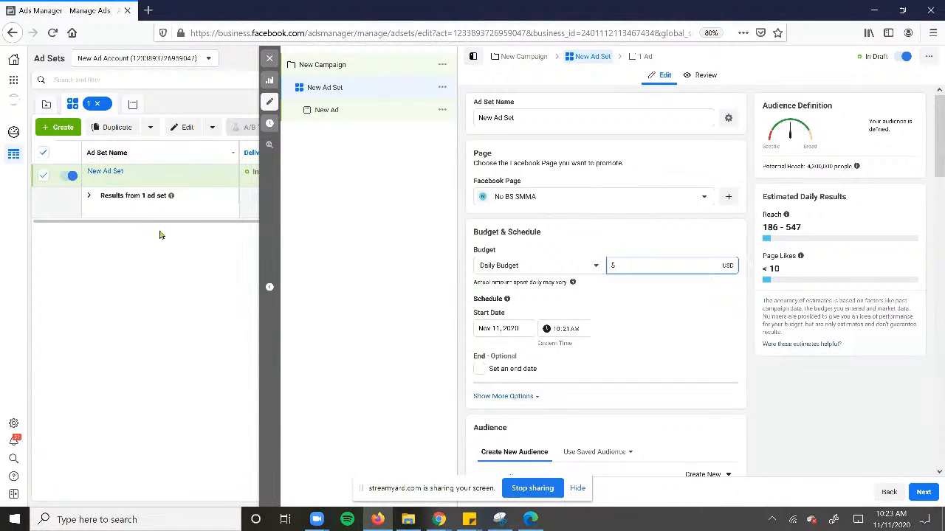
pyautogui.click(679, 326)
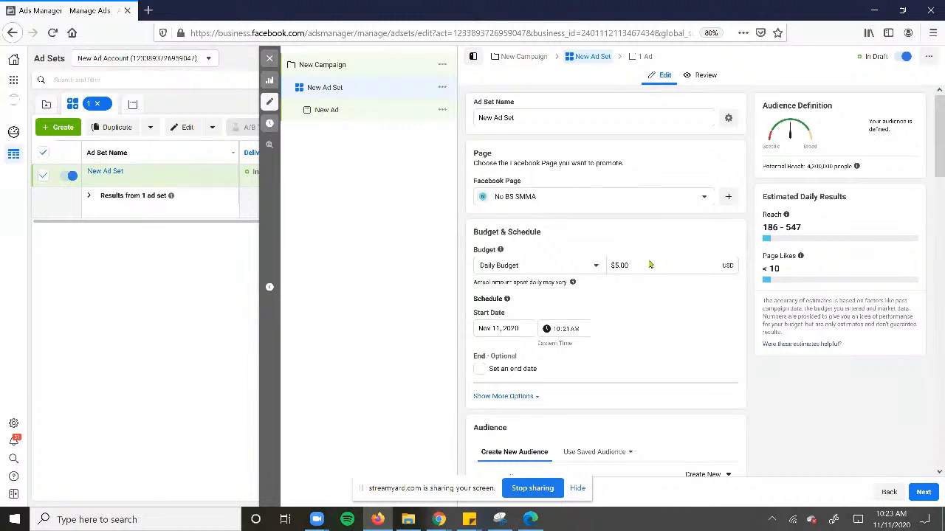
pyautogui.moveTo(632, 263); pyautogui.dragTo(546, 262)
pyautogui.click(692, 253)
pyautogui.rightClick(550, 243)
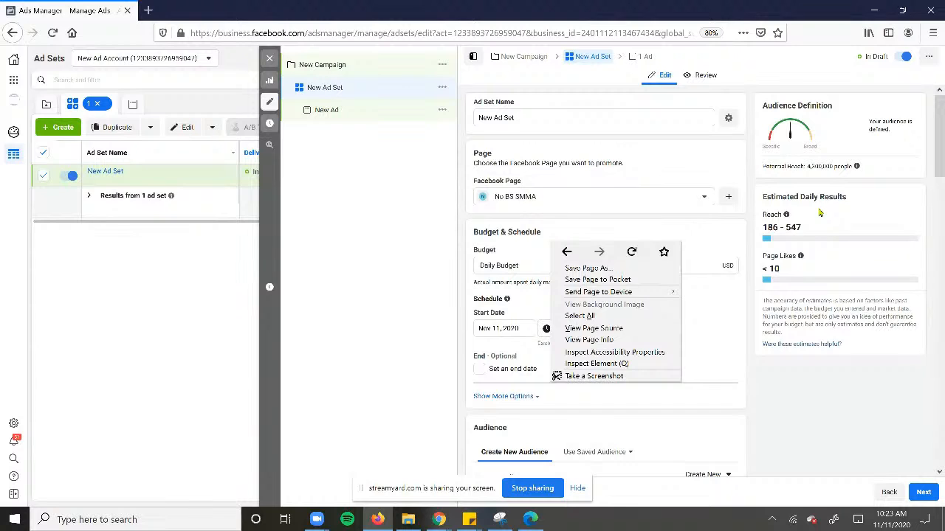
# Select Elite Digital Cleaning Program as the Facebook Page to promote in the ad set
pyautogui.click(598, 223)
pyautogui.moveTo(632, 266); pyautogui.dragTo(571, 264)
pyautogui.click(602, 198)
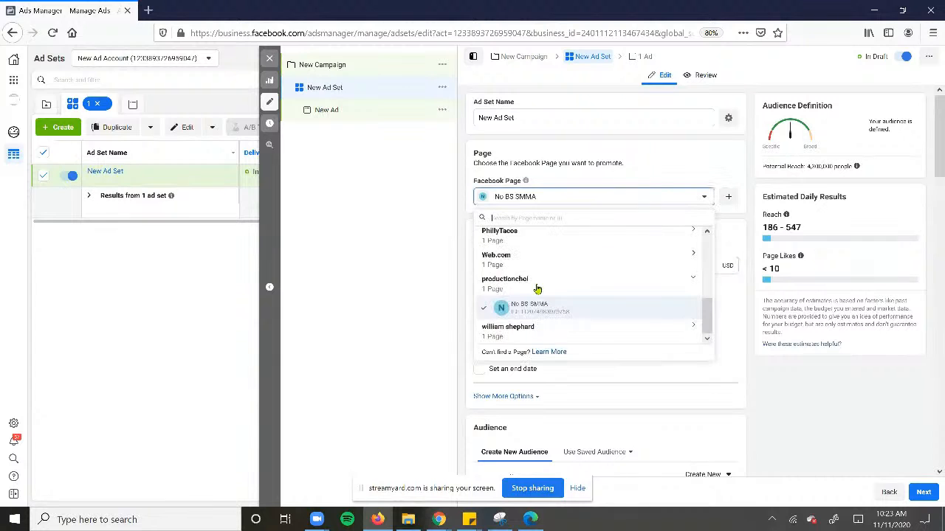
pyautogui.scroll(5, 519, 264)
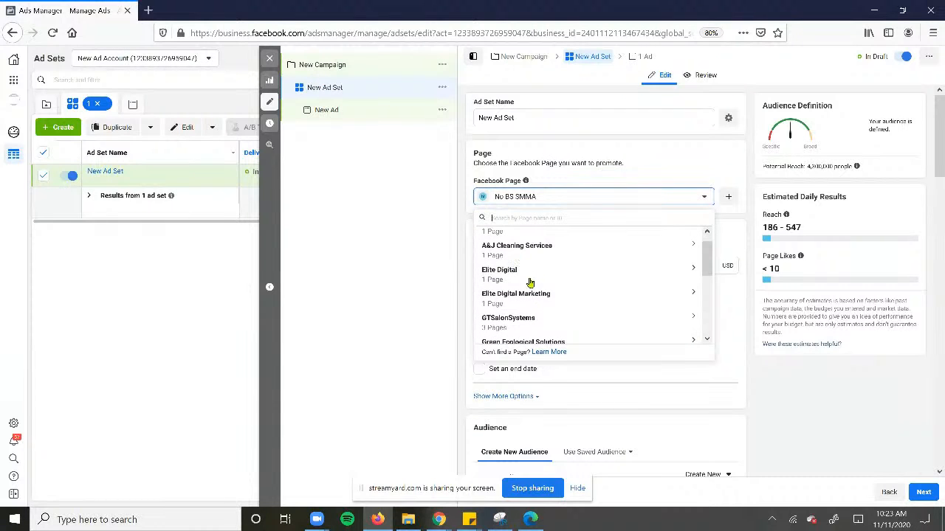
pyautogui.click(530, 281)
pyautogui.click(546, 298)
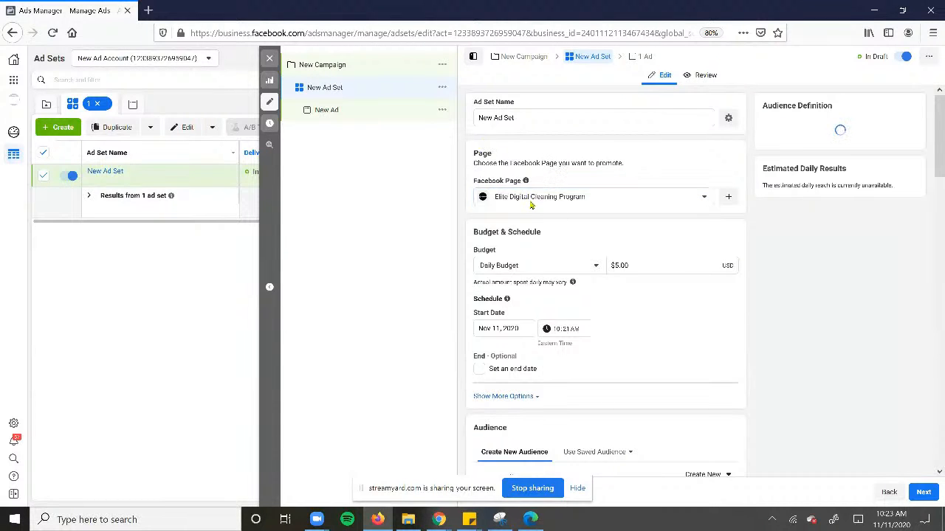
# Change the ad set's promoted Facebook Page to Elite Digital Marketing
pyautogui.click(589, 200)
pyautogui.click(554, 303)
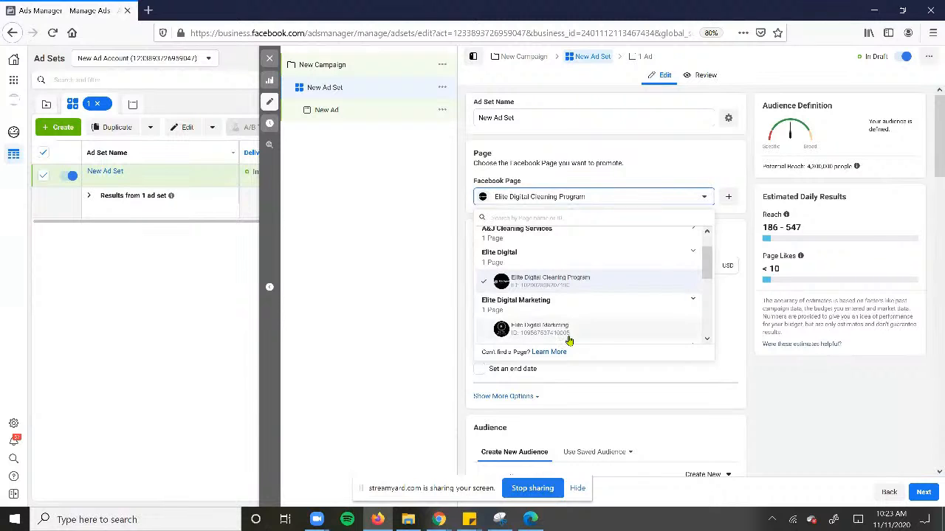
pyautogui.click(567, 334)
# Open the audience's Locations for editing and show the location map
pyautogui.scroll(-3, 670, 280)
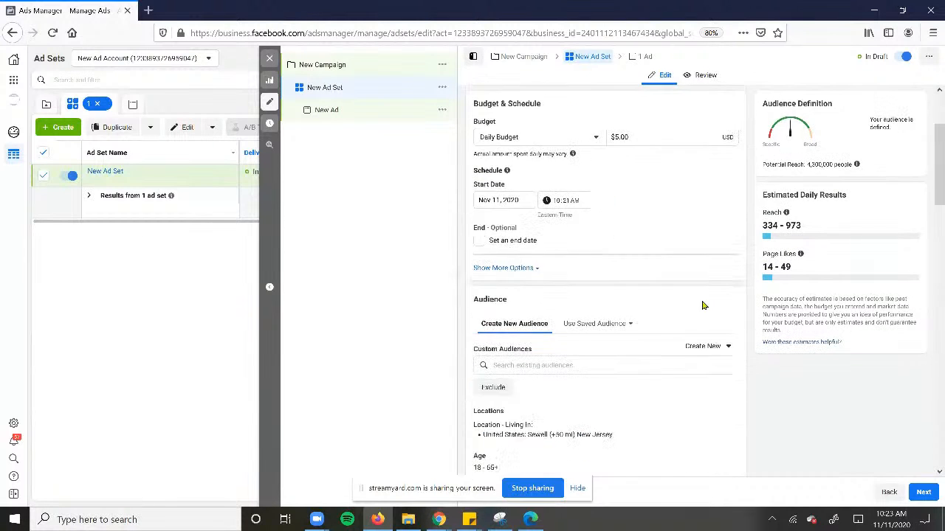
pyautogui.moveTo(517, 269)
pyautogui.scroll(-1, 708, 310)
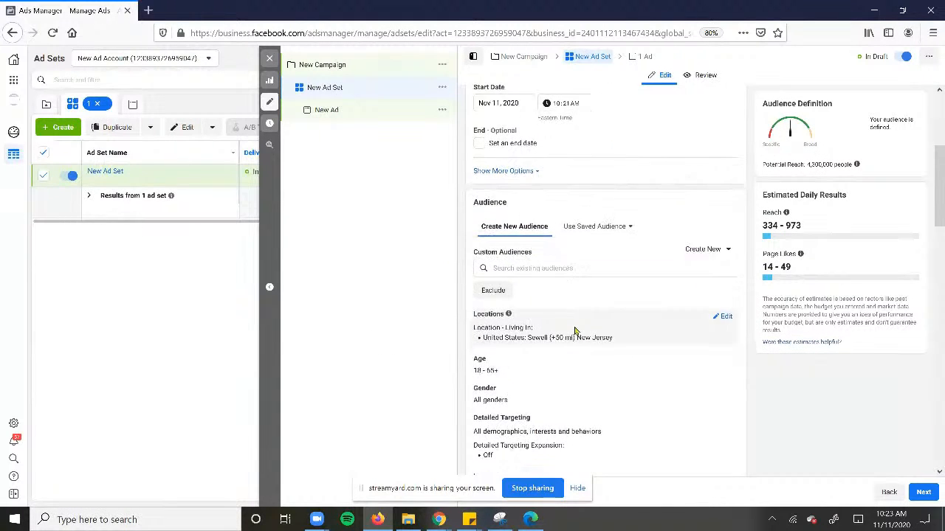
pyautogui.click(731, 288)
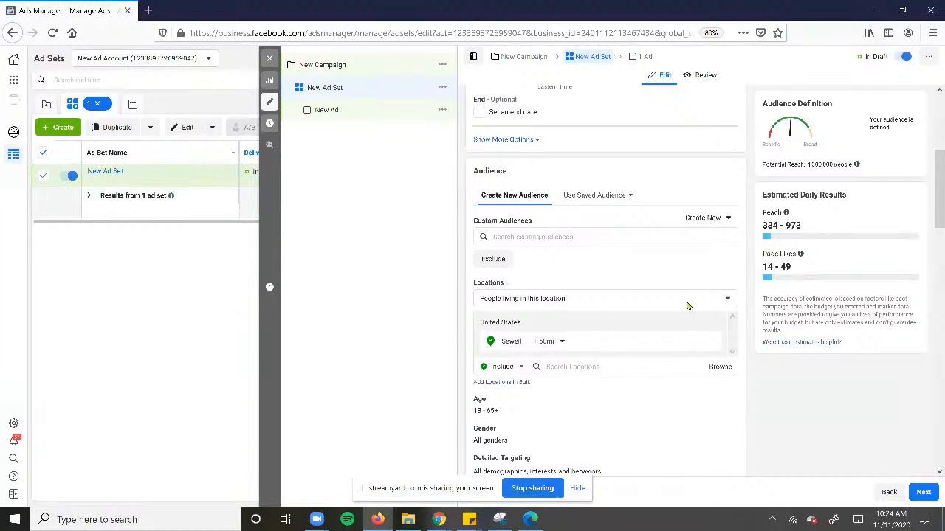
pyautogui.click(582, 367)
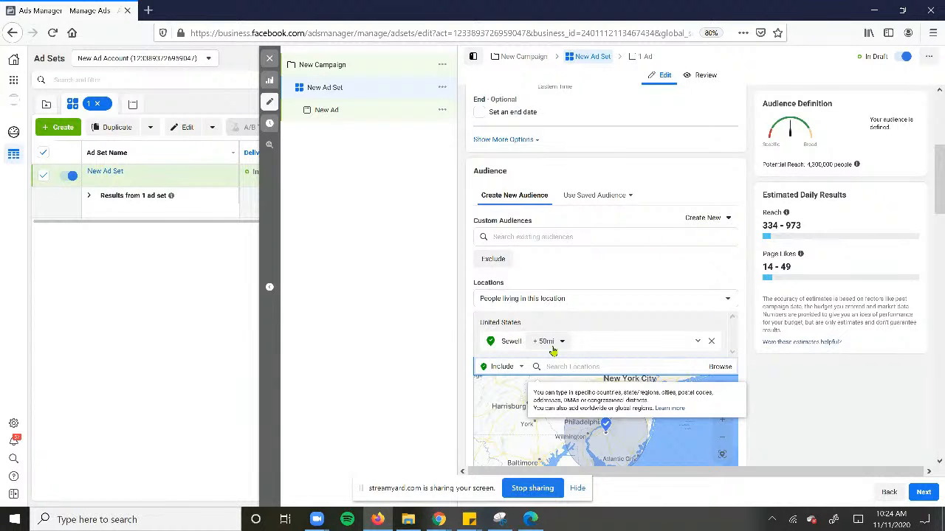
# Check the estimated daily page likes for the current audience
pyautogui.moveTo(759, 268)
pyautogui.mouseDown()
pyautogui.moveTo(774, 268)
pyautogui.moveTo(805, 336)
pyautogui.moveTo(764, 251)
pyautogui.mouseUp()
pyautogui.click(818, 276)
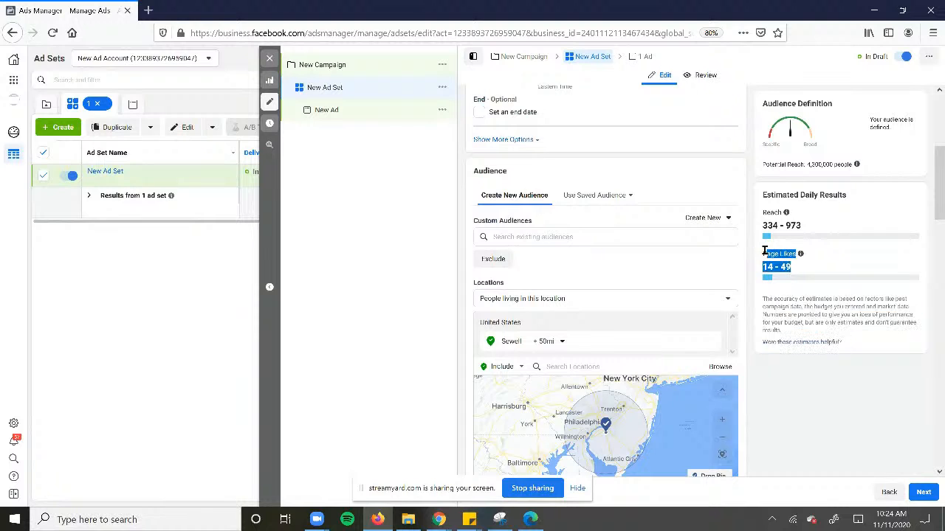
pyautogui.click(815, 262)
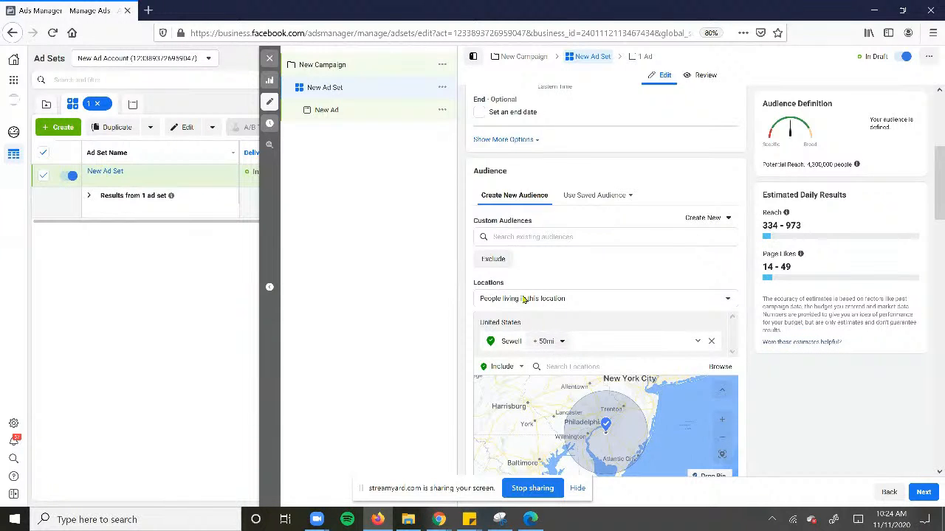
# Review the location type options, keep People living in this location, and remove Sewell from the audience's locations
pyautogui.click(559, 300)
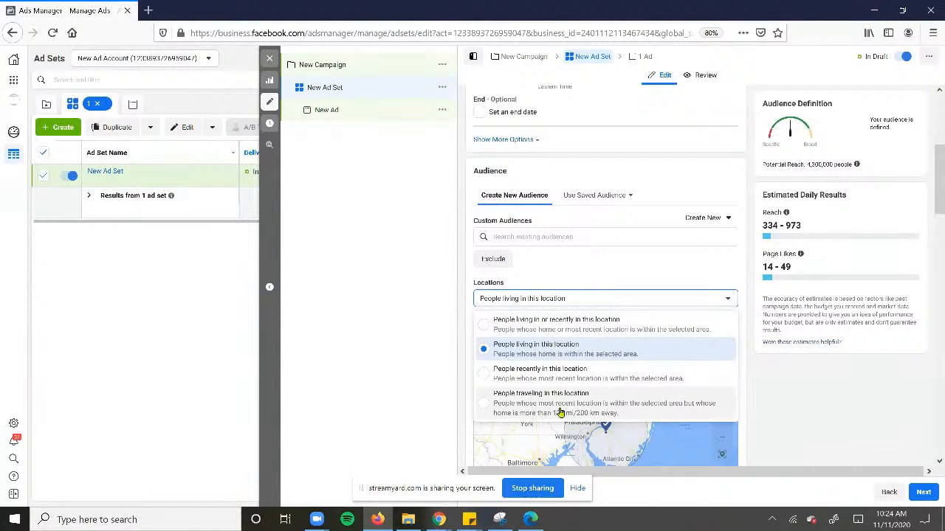
pyautogui.click(585, 256)
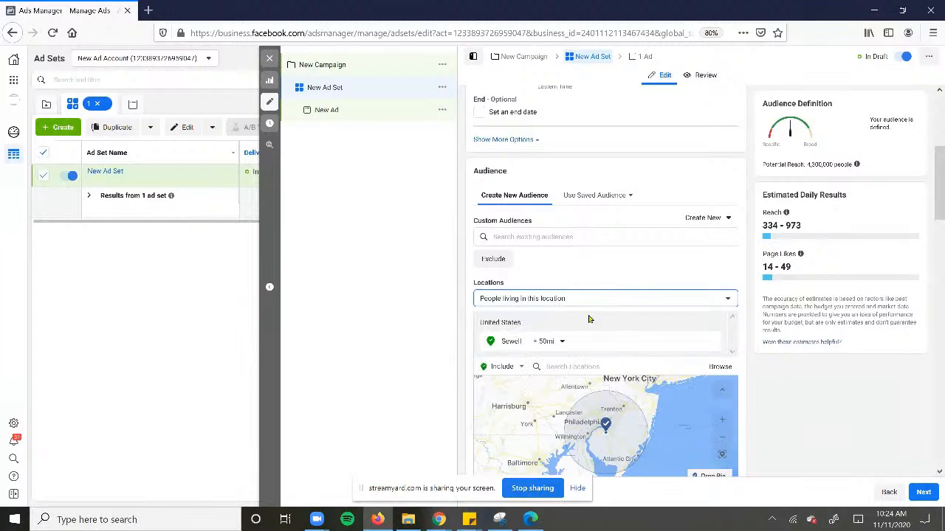
pyautogui.click(711, 341)
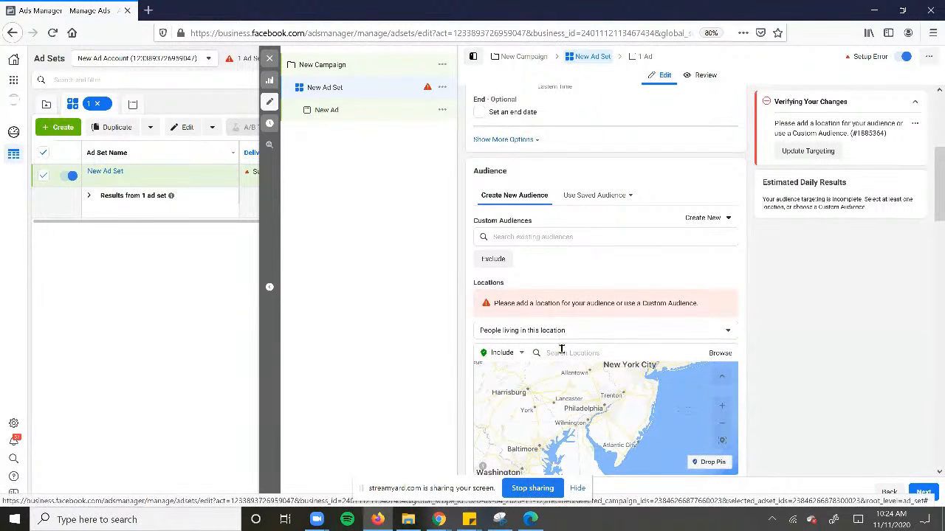
# Switch to the StreamYard broadcast window, and return to the maximized Ads Manager window
pyautogui.doubleClick(445, 4)
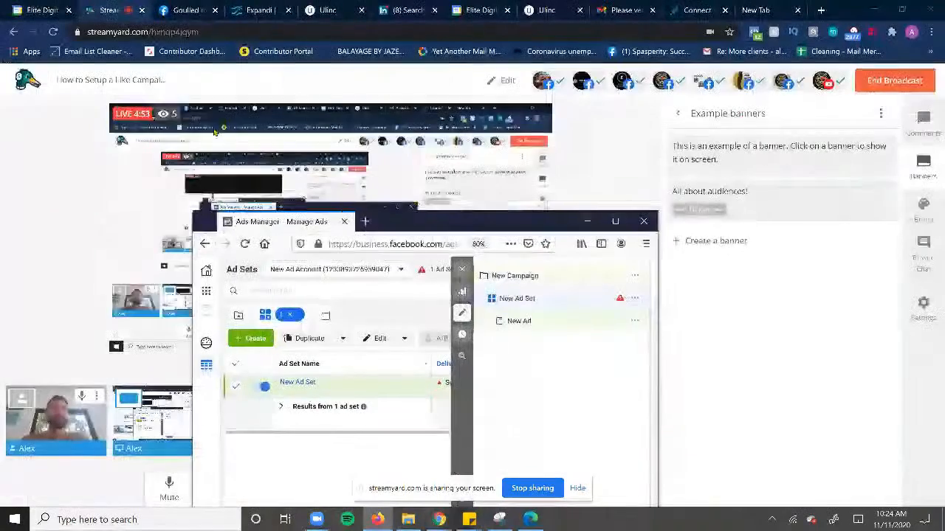
pyautogui.click(27, 197)
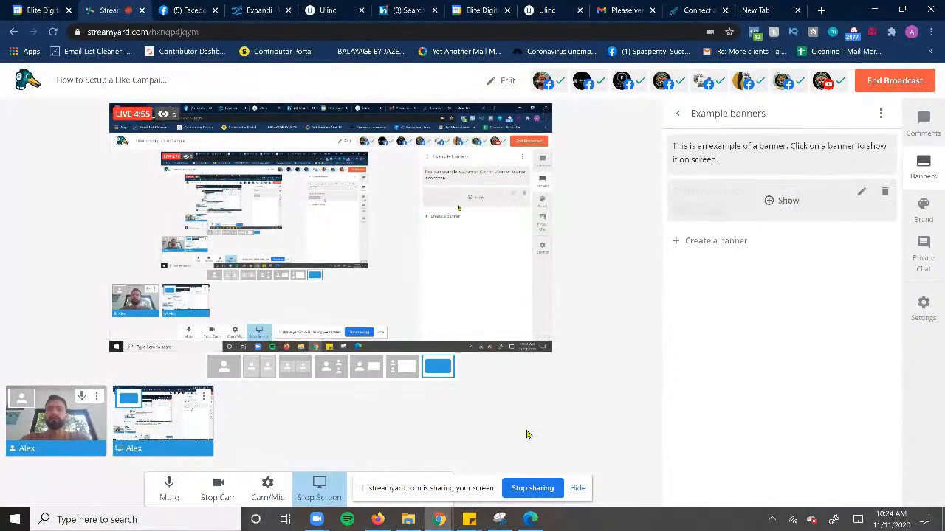
pyautogui.click(375, 518)
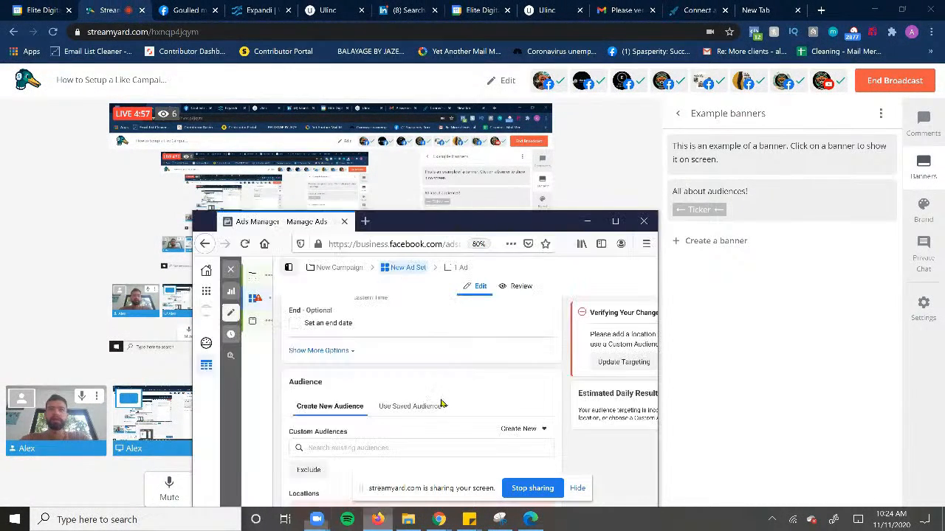
pyautogui.doubleClick(406, 206)
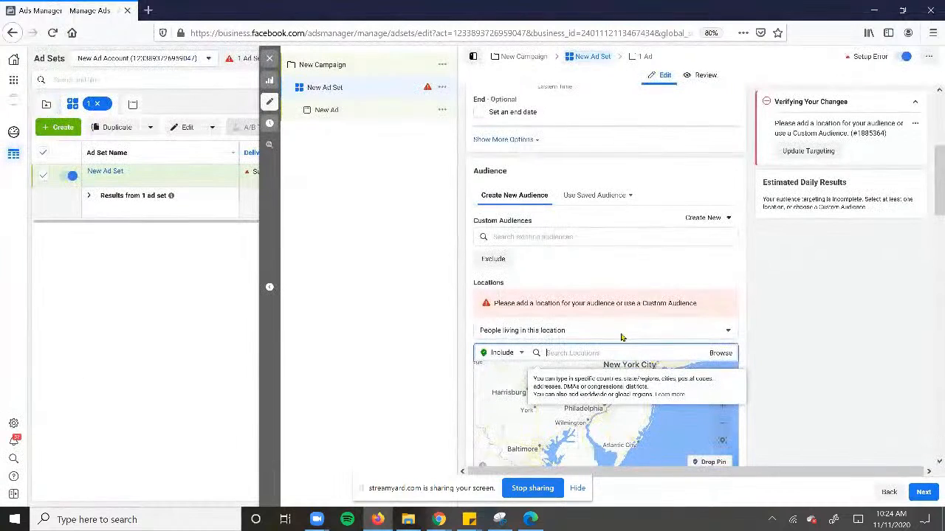
# Add the country United States as the audience's included location and check the potential reach
pyautogui.scroll(-2, 597, 325)
pyautogui.write('united states')
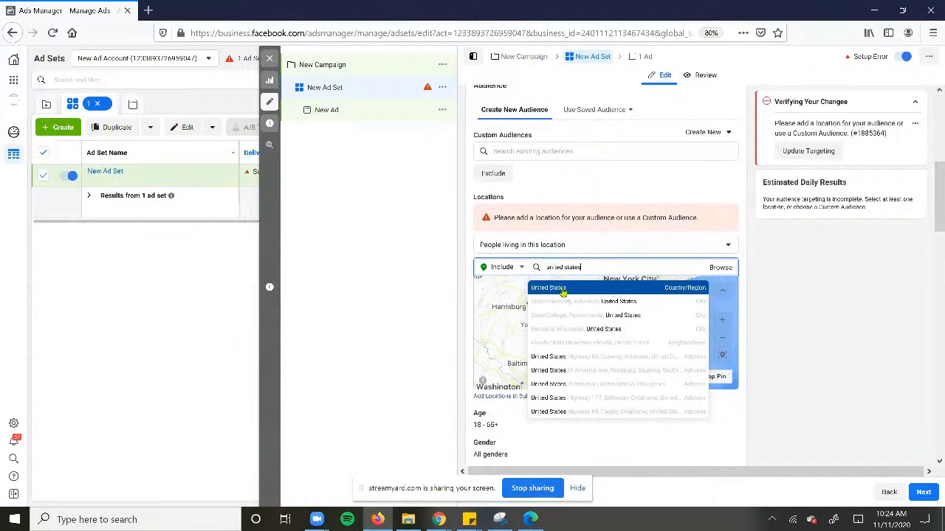
pyautogui.click(563, 289)
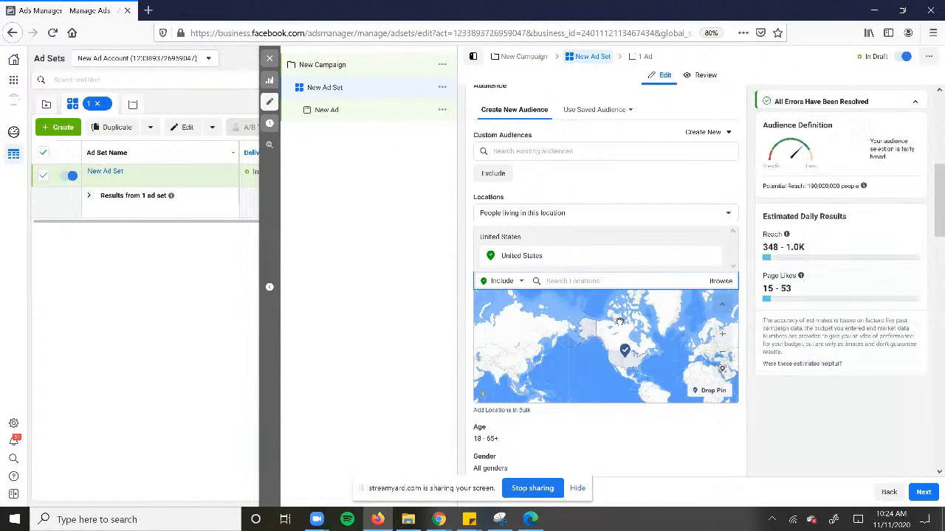
pyautogui.moveTo(763, 165); pyautogui.dragTo(862, 166)
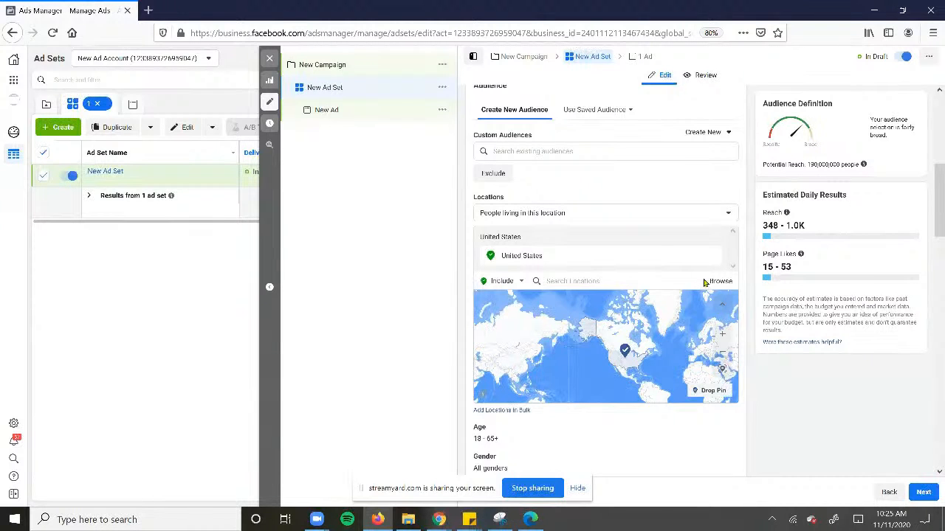
# Open Detailed Targeting for editing and try Detailed Targeting Expansion, leaving it switched off
pyautogui.scroll(-3, 777, 315)
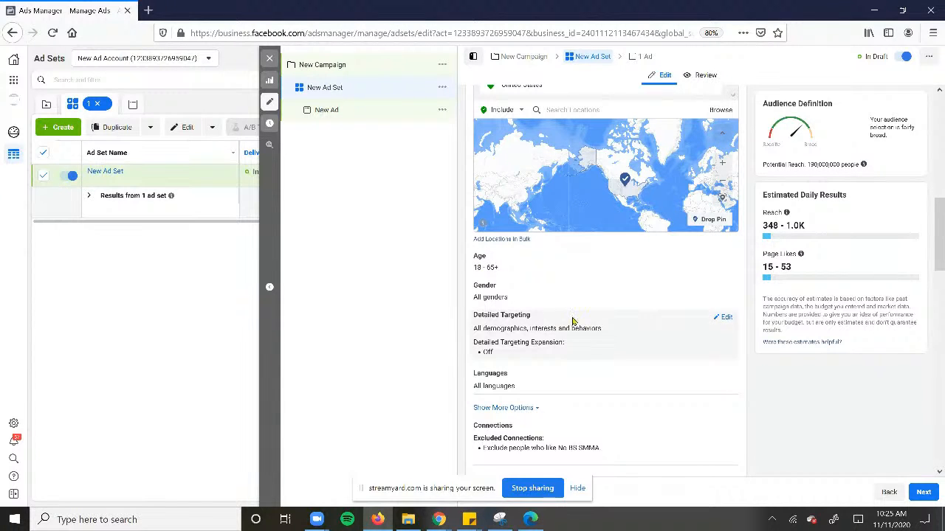
pyautogui.scroll(-2, 701, 312)
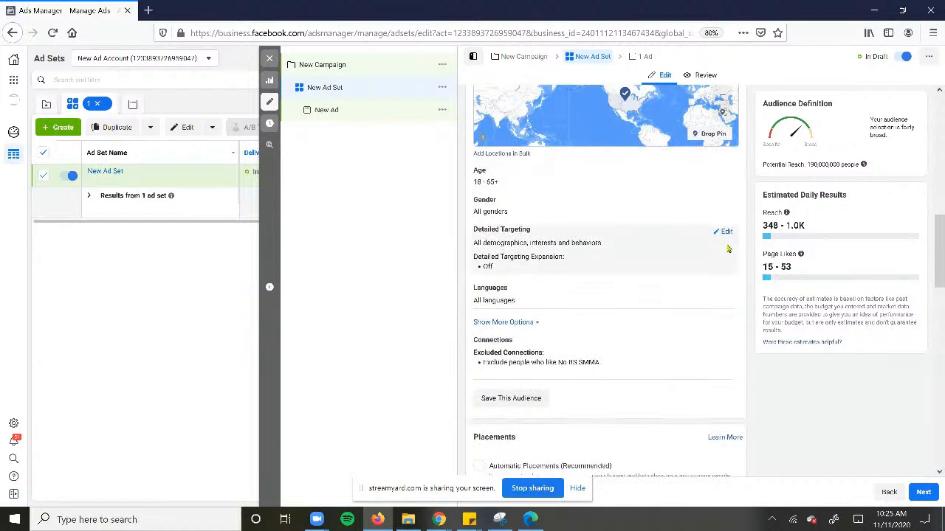
pyautogui.click(725, 232)
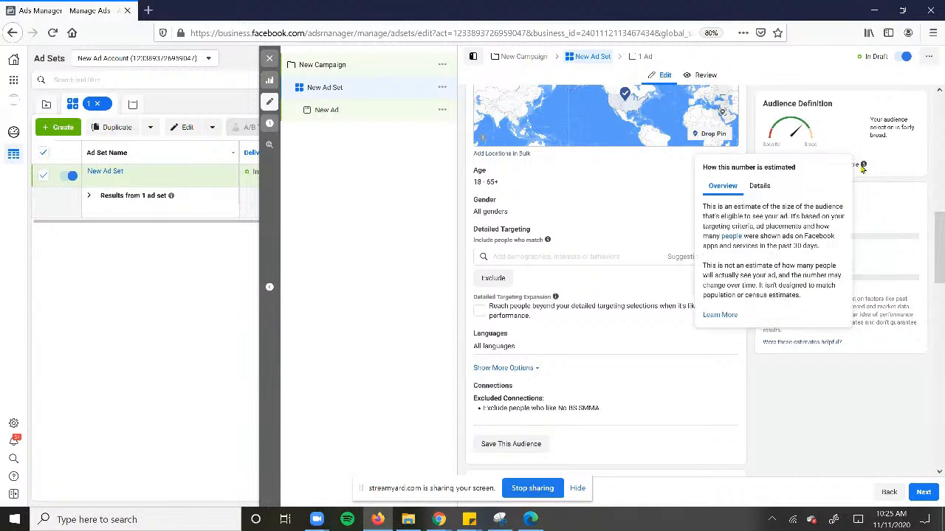
pyautogui.click(480, 313)
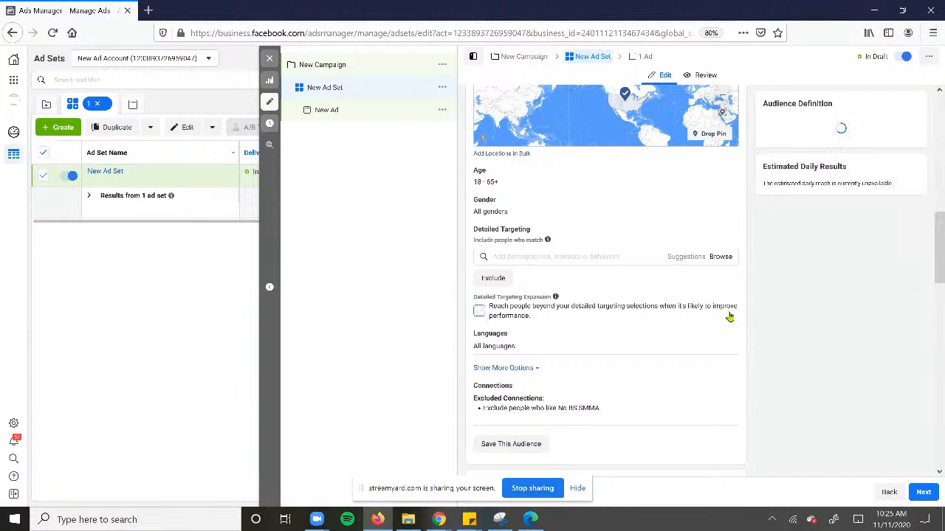
pyautogui.click(483, 316)
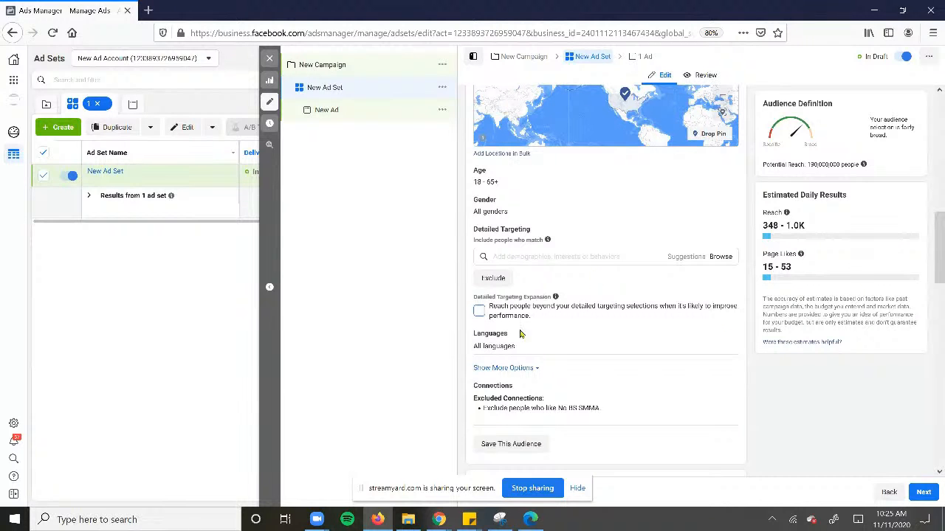
# Examine the audience's Excluded Connections entry about people who already like the Page
pyautogui.moveTo(512, 408); pyautogui.dragTo(633, 411)
pyautogui.click(631, 411)
pyautogui.moveTo(620, 416); pyautogui.dragTo(461, 422)
pyautogui.click(482, 413)
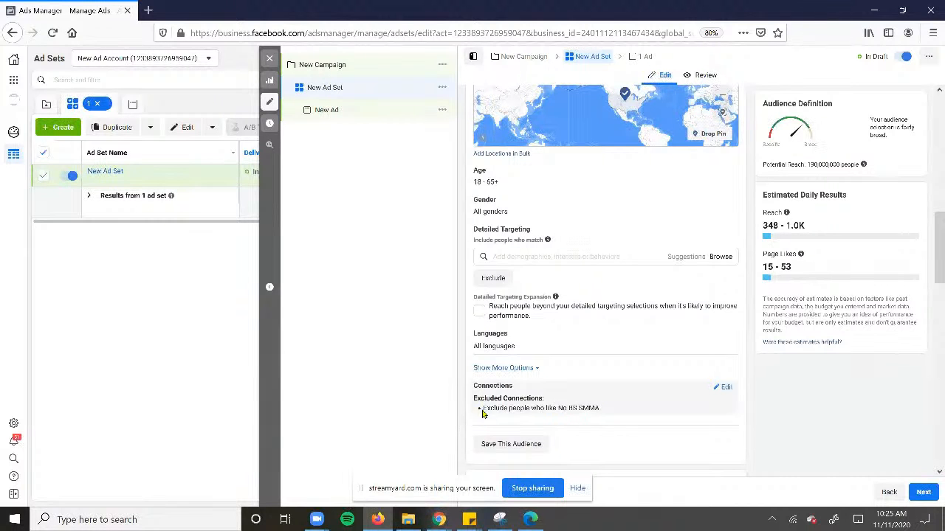
# Switch the ad set's placements to Automatic Placements
pyautogui.scroll(-2, 505, 402)
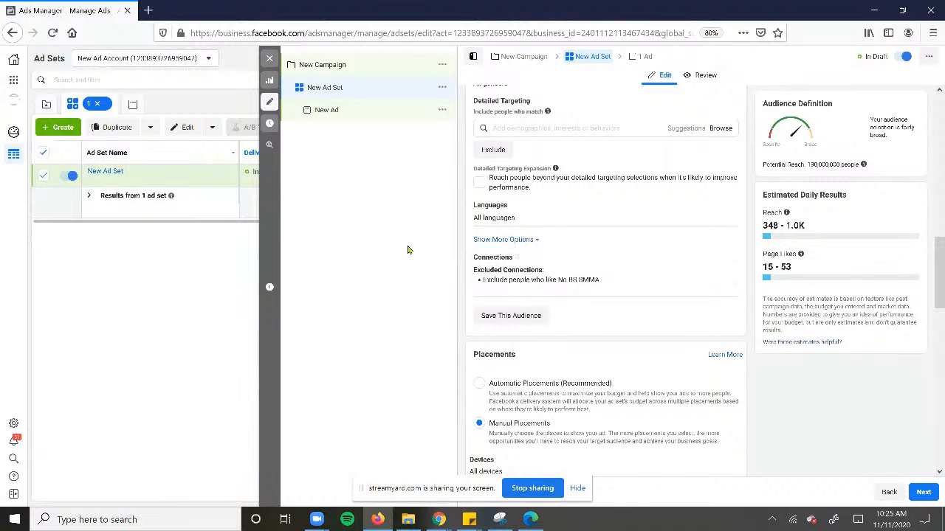
pyautogui.scroll(-2, 516, 214)
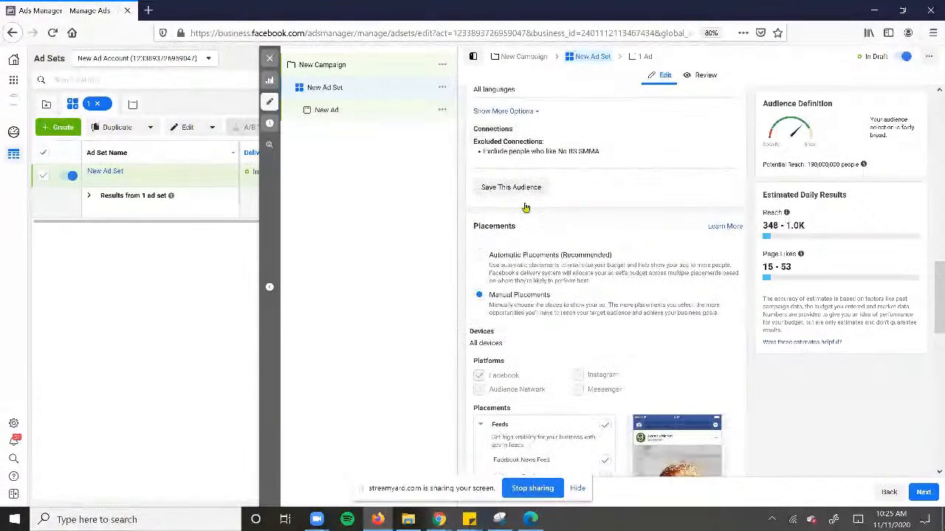
pyautogui.scroll(1, 561, 295)
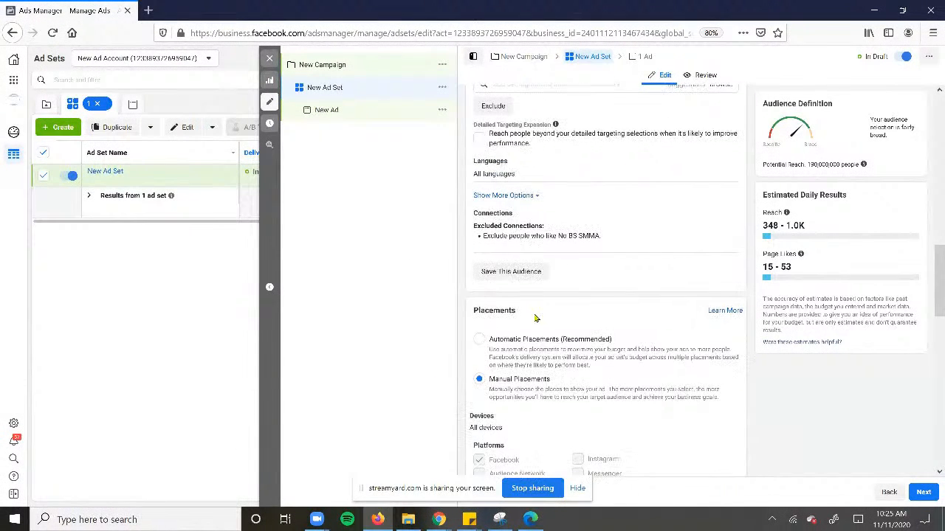
pyautogui.scroll(-1, 483, 305)
pyautogui.click(481, 302)
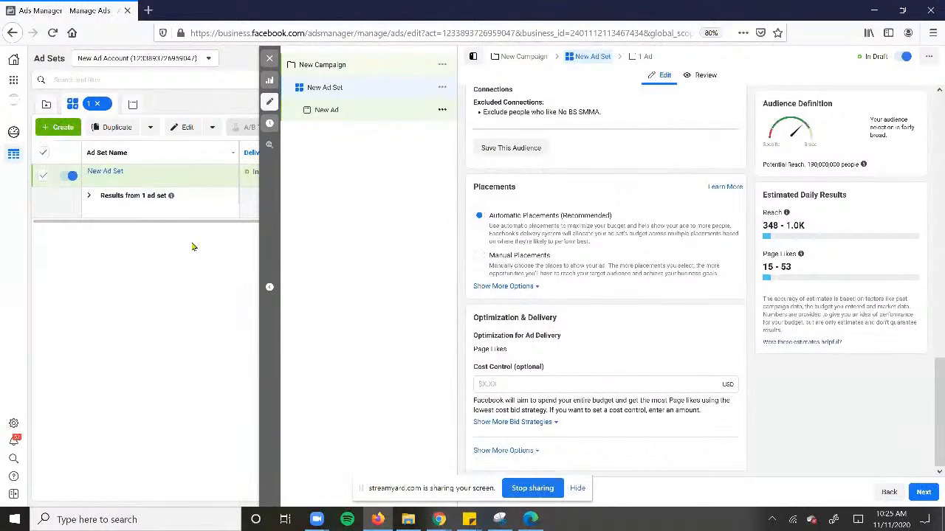
# Open the ad set's new ad, review its Page identity and creative settings, and open its Primary Text for editing
pyautogui.click(326, 110)
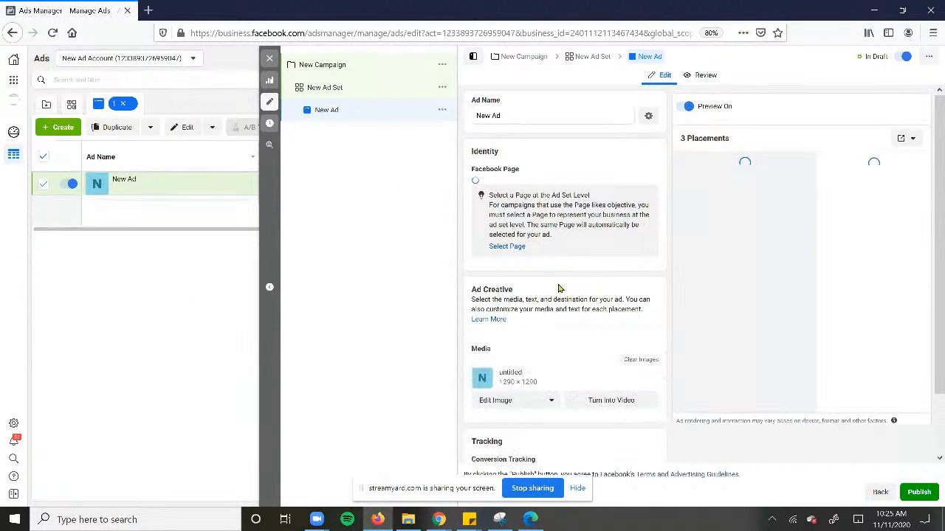
pyautogui.scroll(-2, 568, 331)
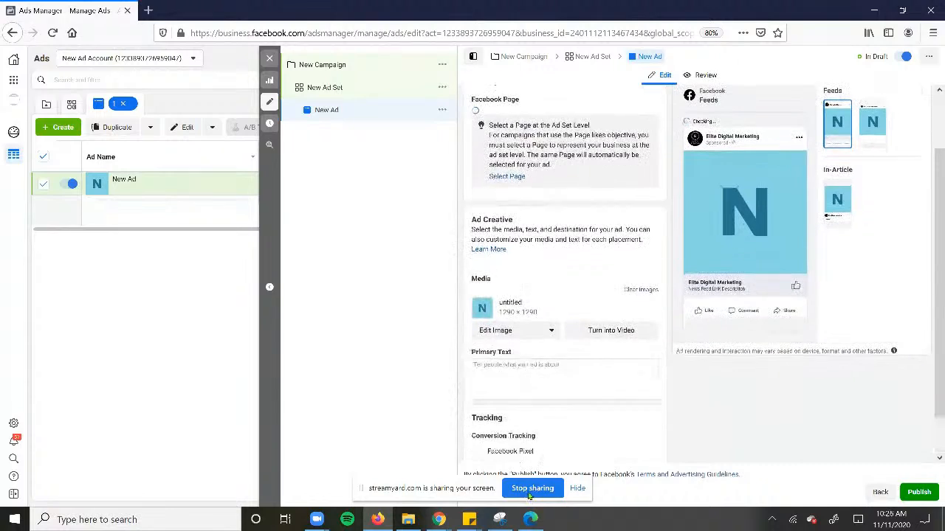
pyautogui.scroll(2, 643, 186)
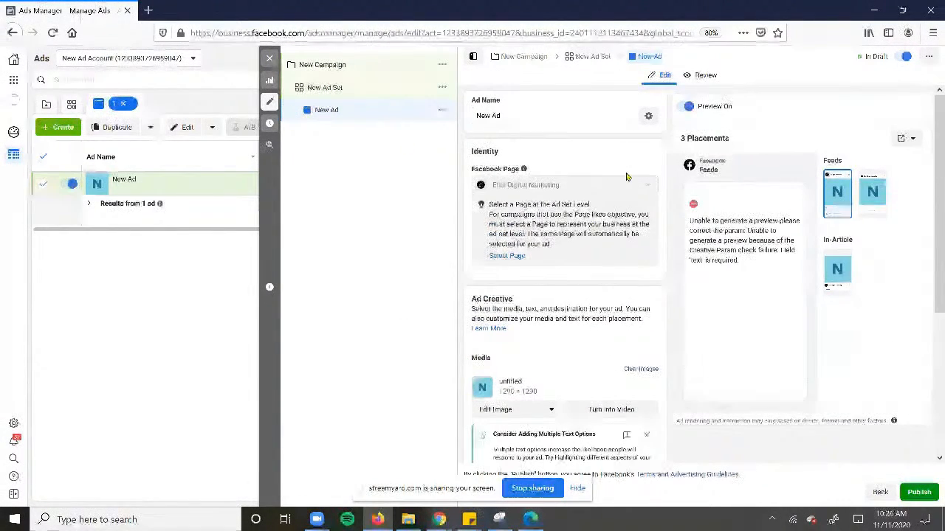
pyautogui.scroll(-3, 573, 295)
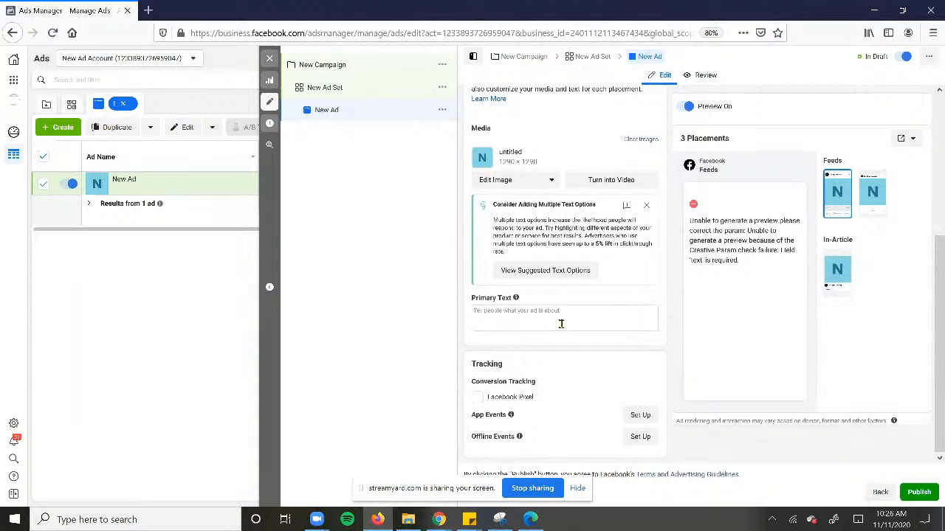
pyautogui.click(561, 323)
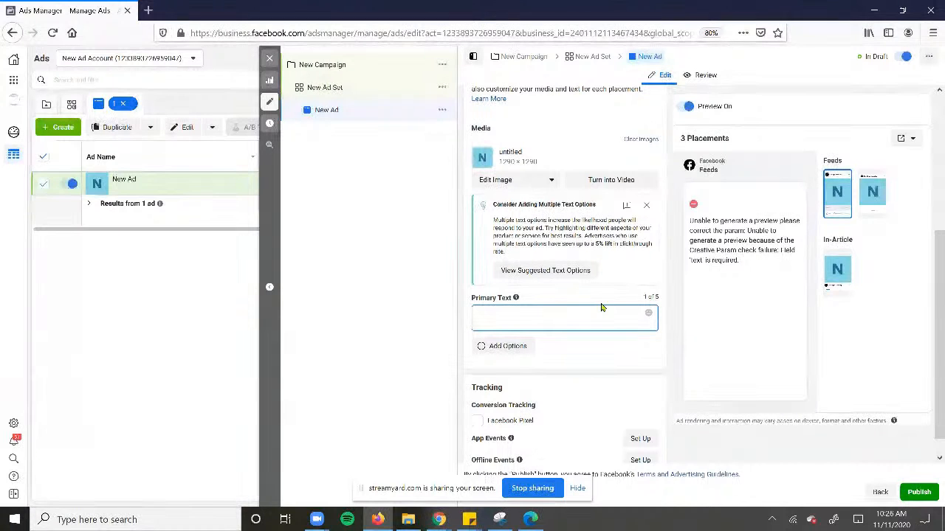
# Dismiss the multiple text options suggestion and begin the ad's Primary Text with "Hey Business Owners!" followed by a blank line
pyautogui.click(646, 205)
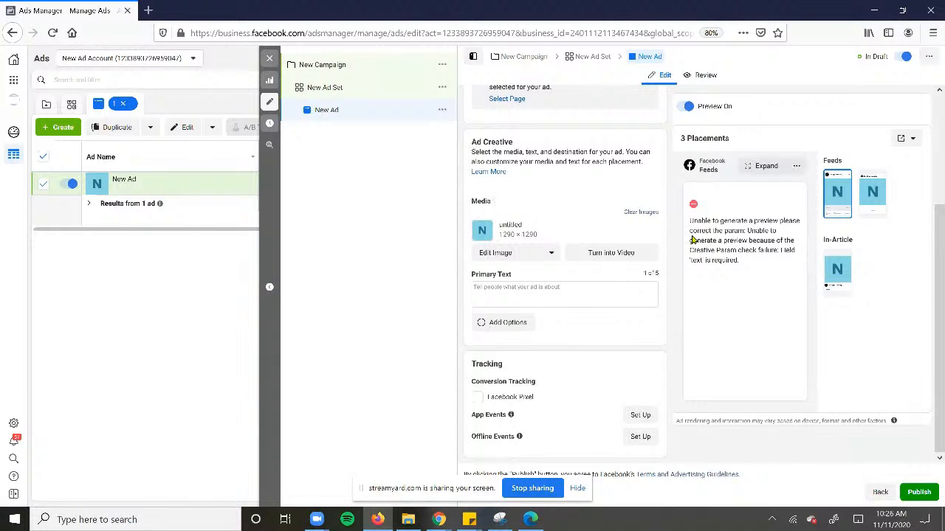
pyautogui.click(570, 299)
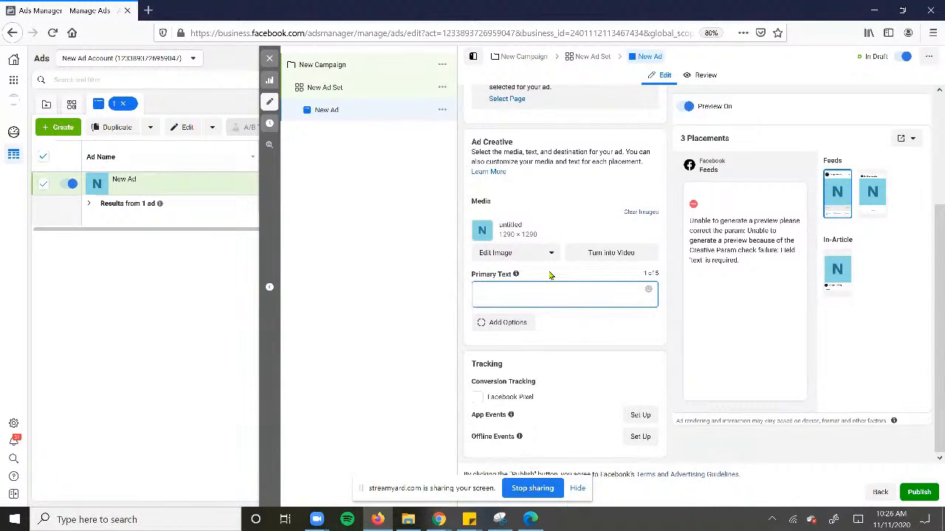
pyautogui.write('Hey')
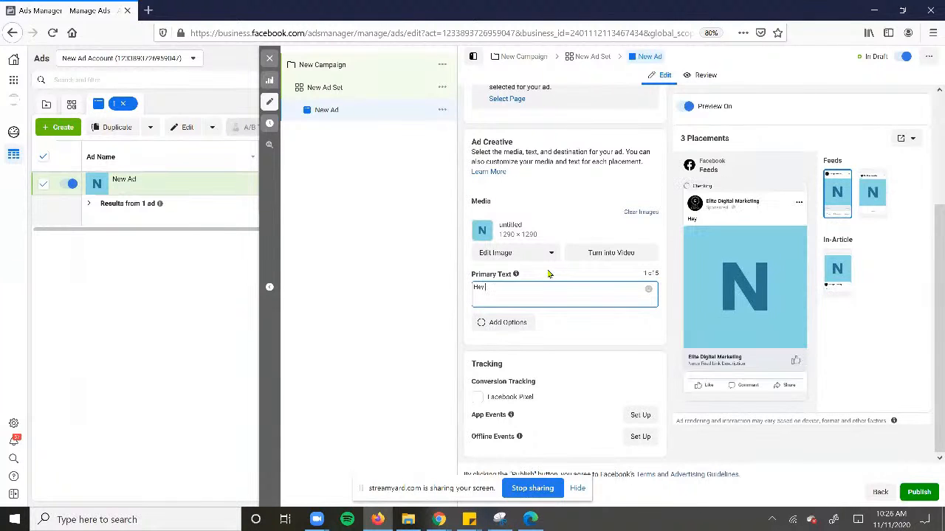
pyautogui.write(' Business Owners!')
pyautogui.press('Return')
pyautogui.press('Return')
# Add the line "Looking for more booked appointments for your local business?" to the Primary Text, followed by a blank line
pyautogui.write('Looking')
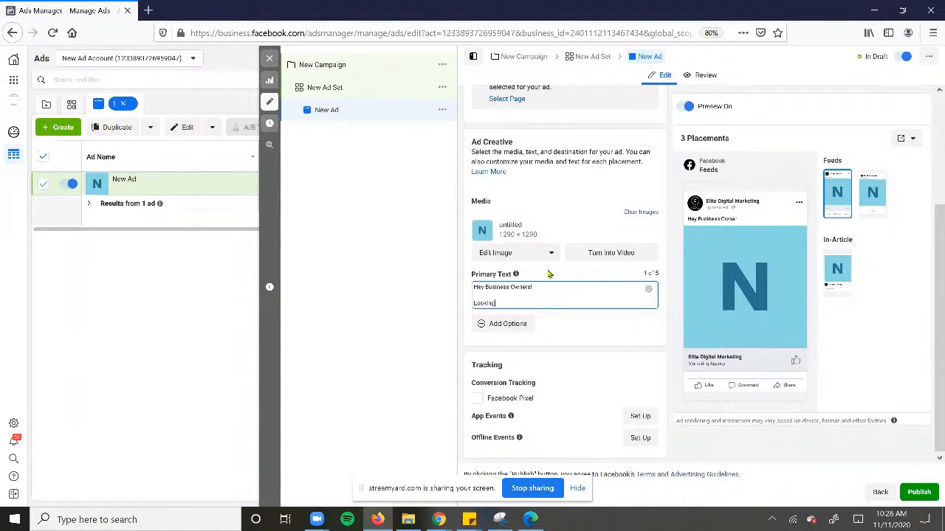
pyautogui.write(' for more booked appointm')
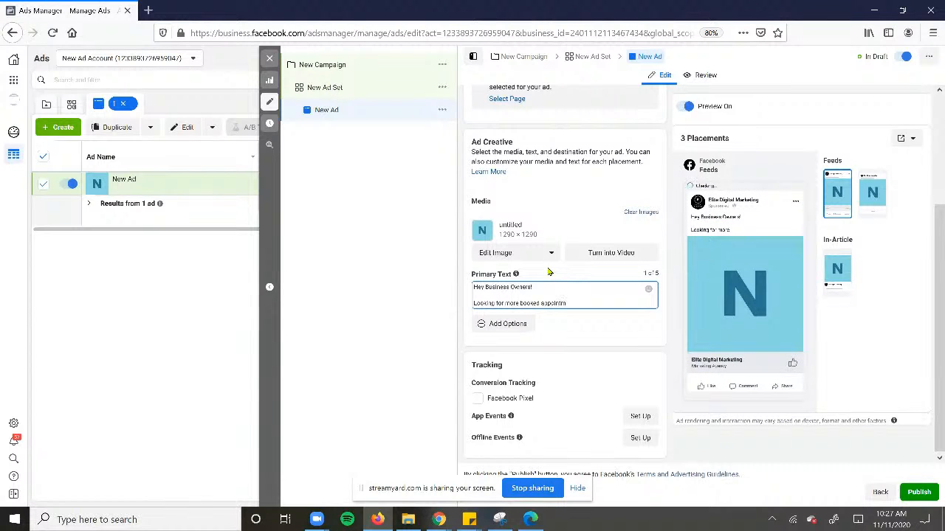
pyautogui.write('ents for your local business?')
pyautogui.press('Return')
pyautogui.press('Return')
# Add the paragraph "We specialize in personal strategies for local businesses to get to the next level and start working ON their business and not IN it!"
pyautogui.write('Yes')
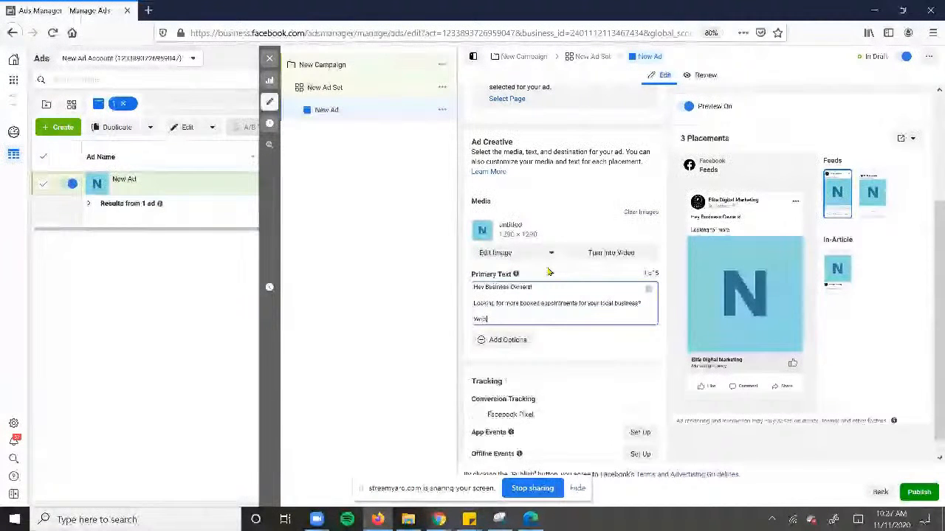
pyautogui.write(' specialize in')
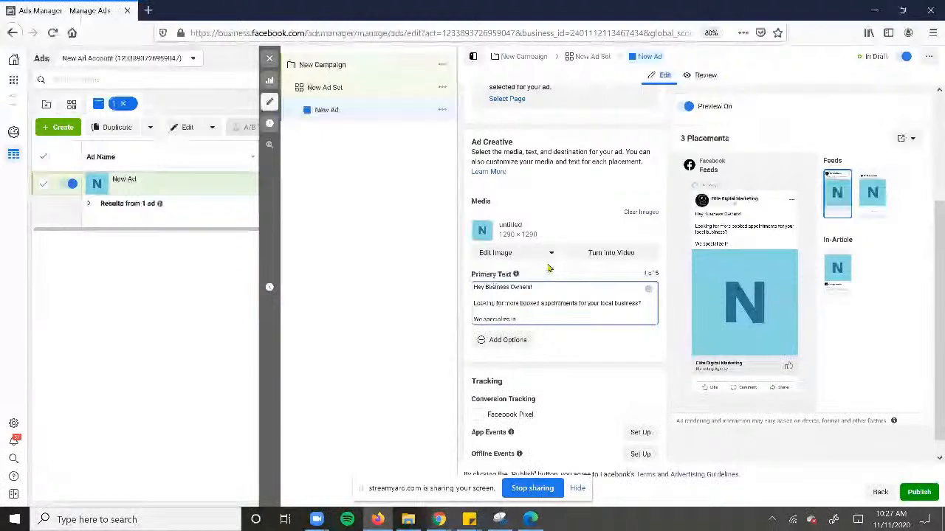
pyautogui.write(' person')
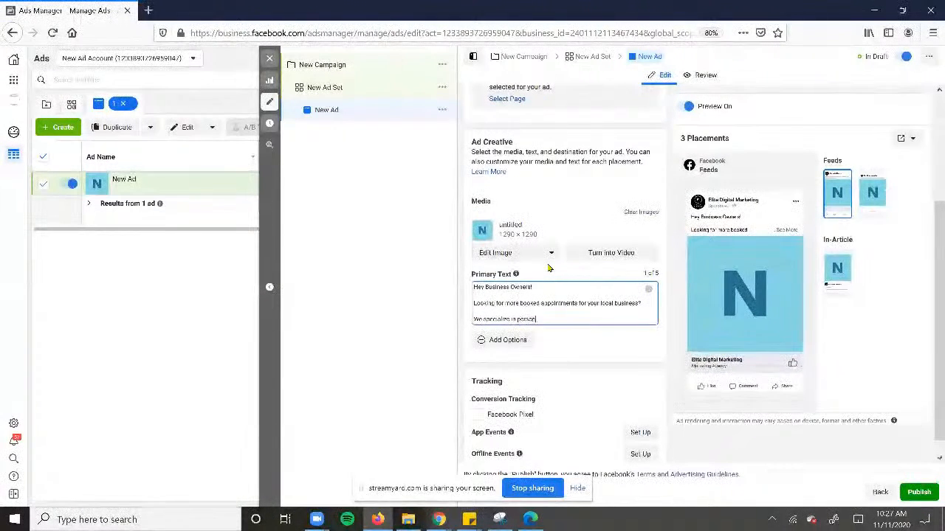
pyautogui.write('al strategics for local businesses t')
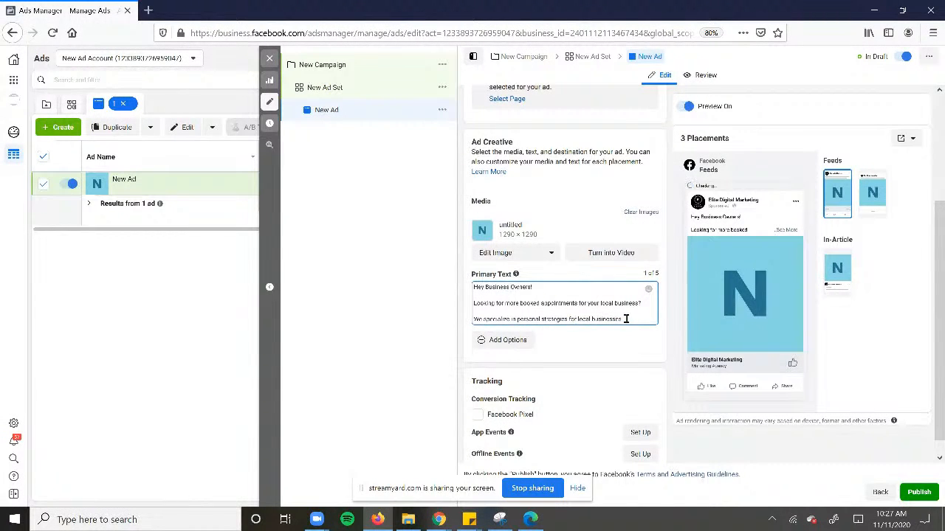
pyautogui.write('to get to the next level')
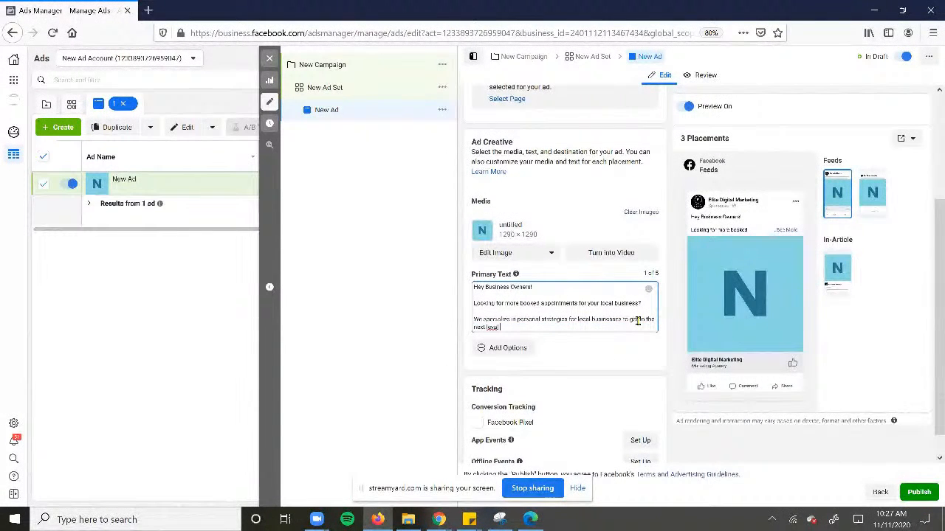
pyautogui.write(' and')
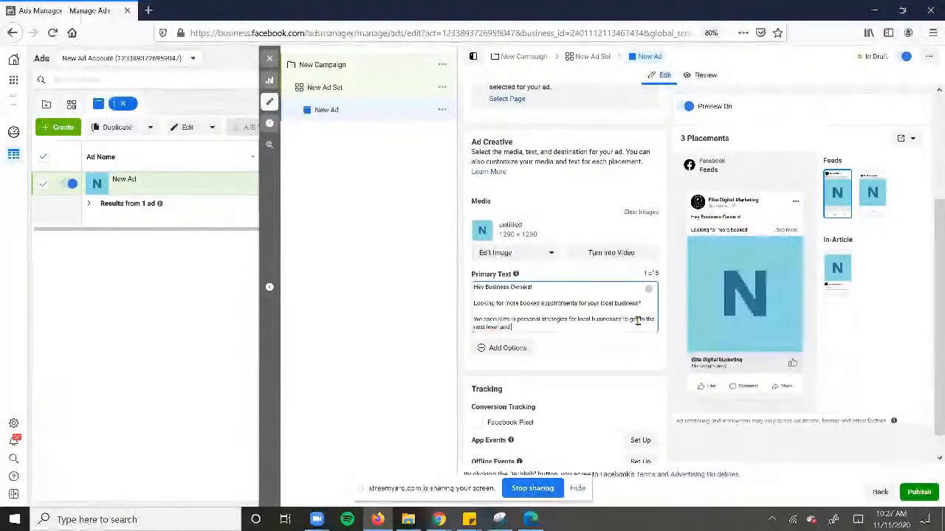
pyautogui.write(' start working ON their business')
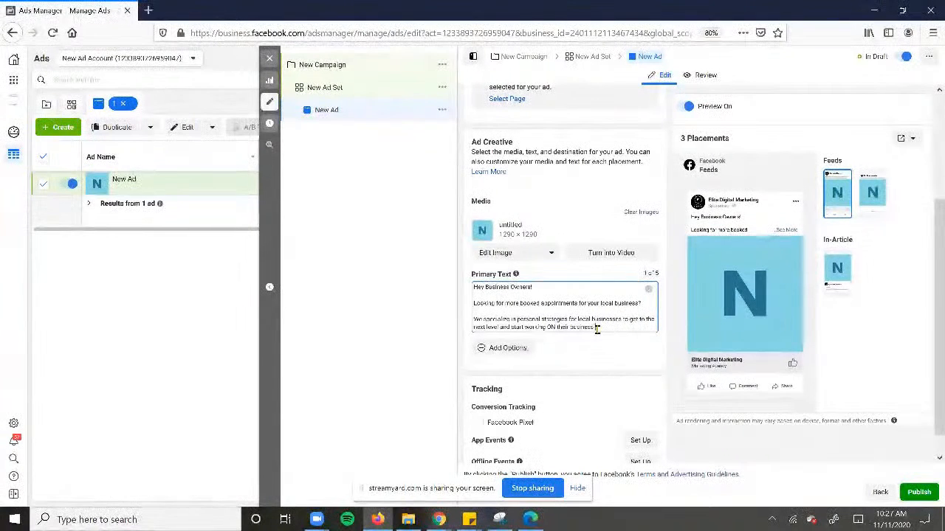
pyautogui.write('d not l')
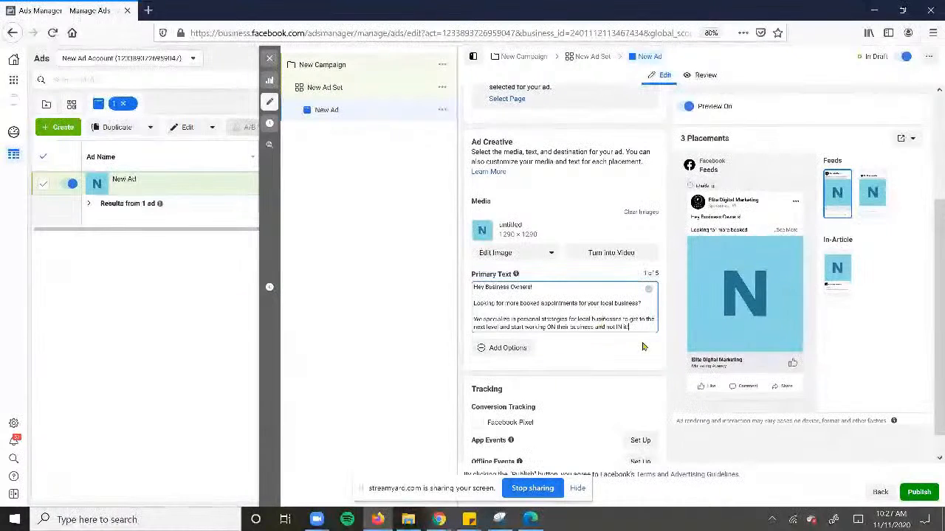
pyautogui.write('!')
pyautogui.press('Return')
pyautogui.press('Return')
# End the Primary Text with the call to action "Click below to Like Our Page and more info."
pyautogui.write('Click')
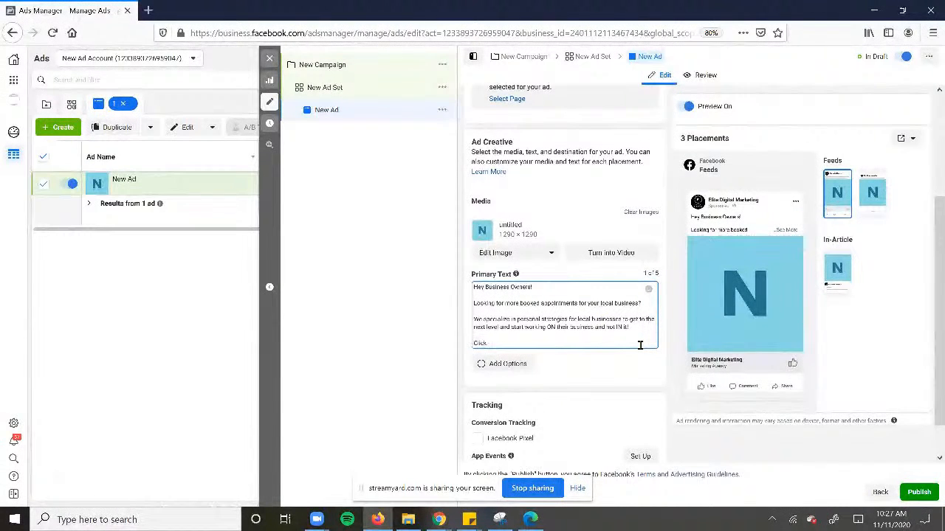
pyautogui.write(' below to Like Our Page an')
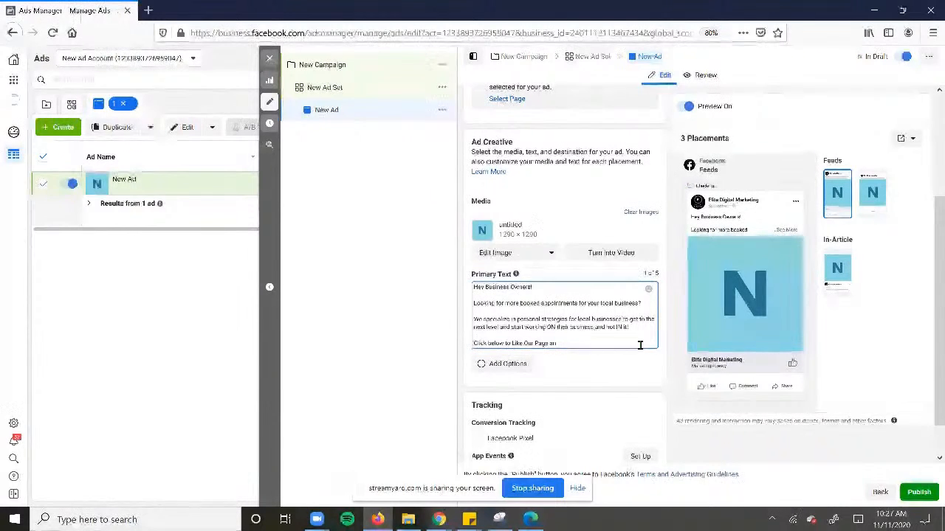
pyautogui.press('BackSpace')
pyautogui.press('BackSpace')
pyautogui.write('and more info.')
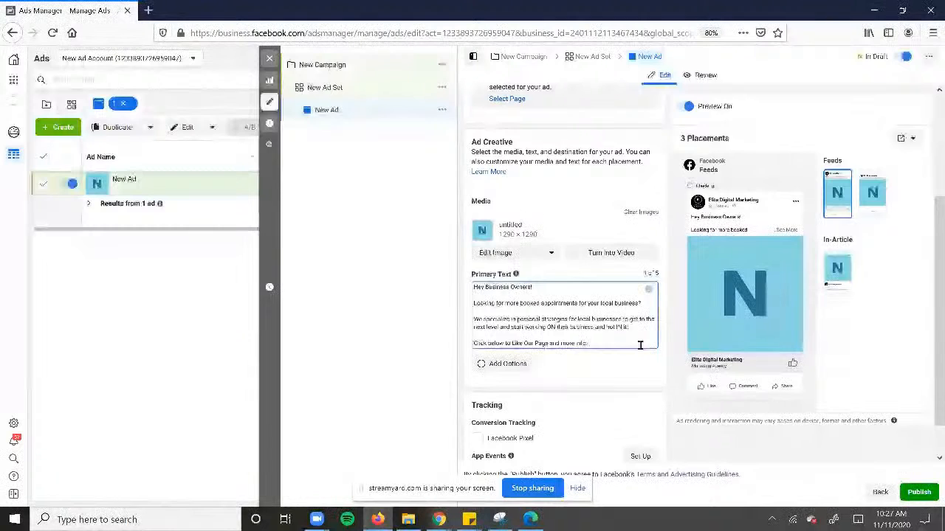
# Try Facebook Pixel conversion tracking for the ad, leaving it switched off
pyautogui.scroll(-1, 633, 353)
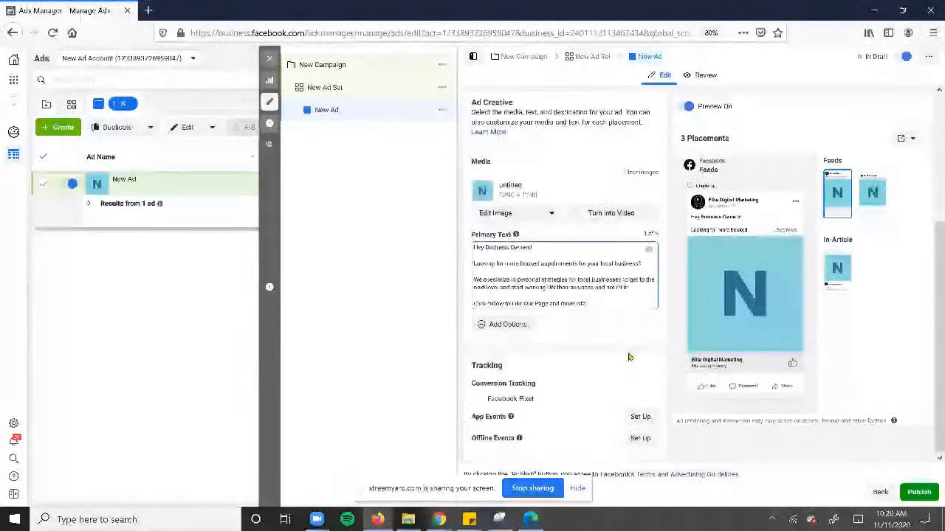
pyautogui.click(477, 398)
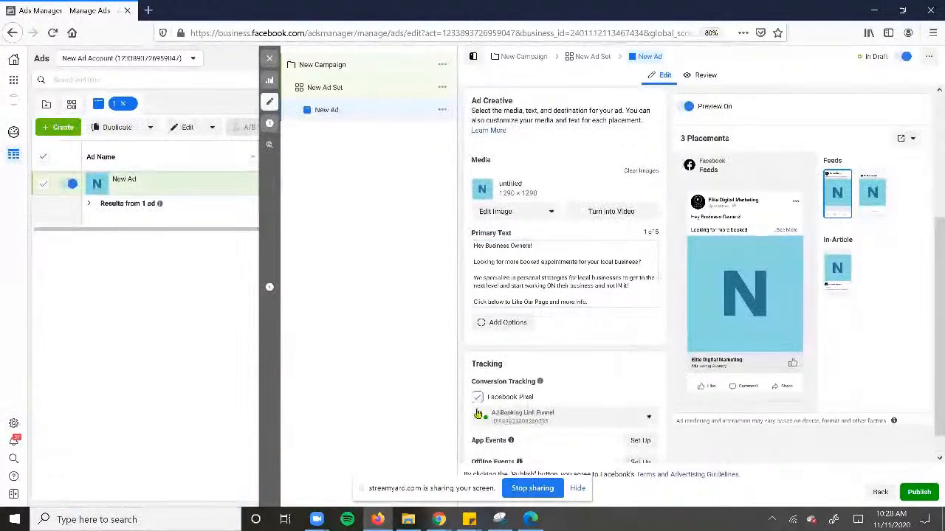
pyautogui.click(477, 398)
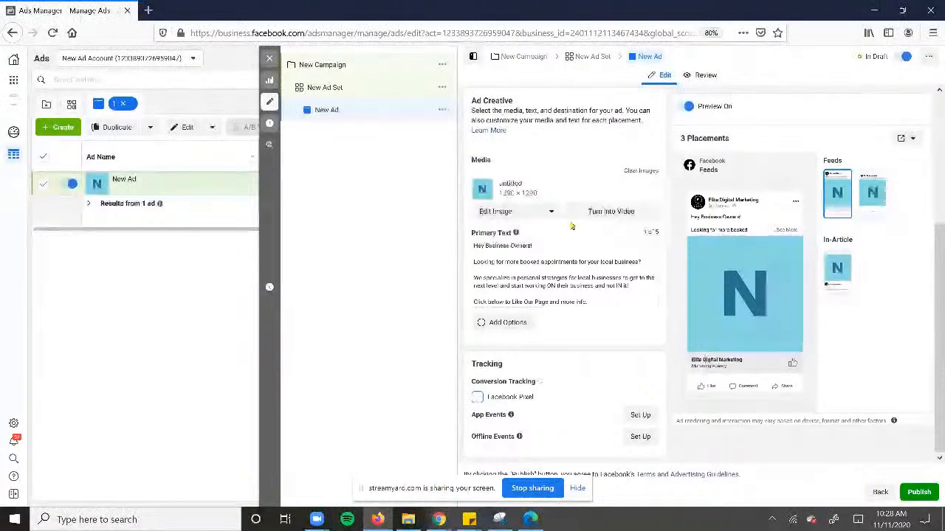
# Check the editing options for the ad's image, and close the ad editor without publishing the draft
pyautogui.click(549, 211)
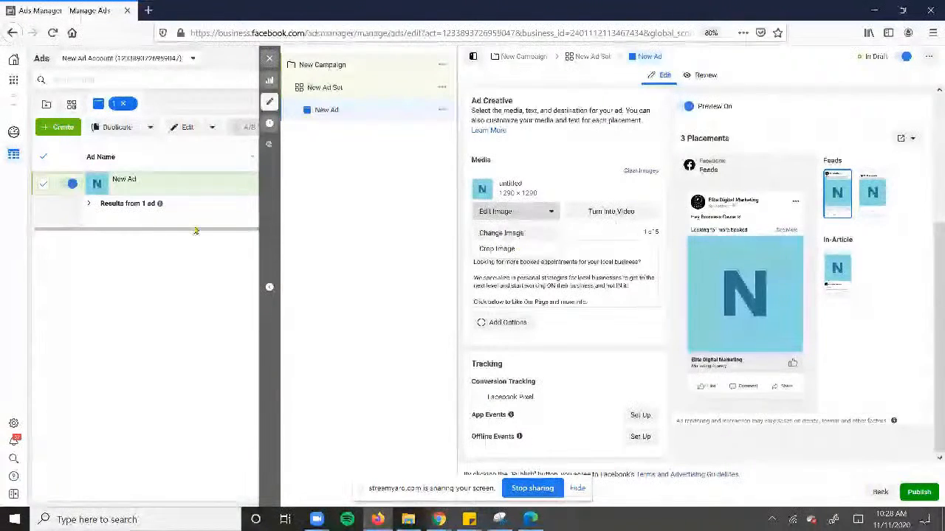
pyautogui.click(267, 60)
pyautogui.click(488, 263)
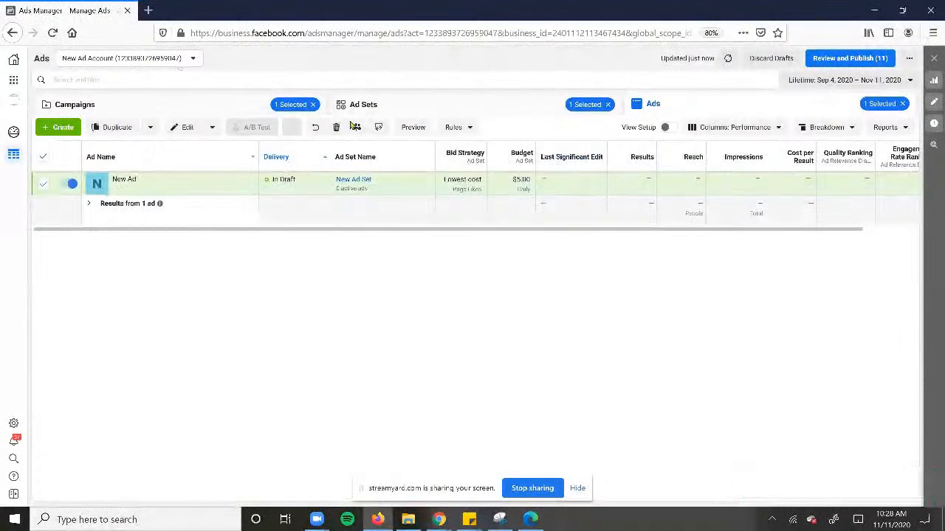
pyautogui.moveTo(641, 157)
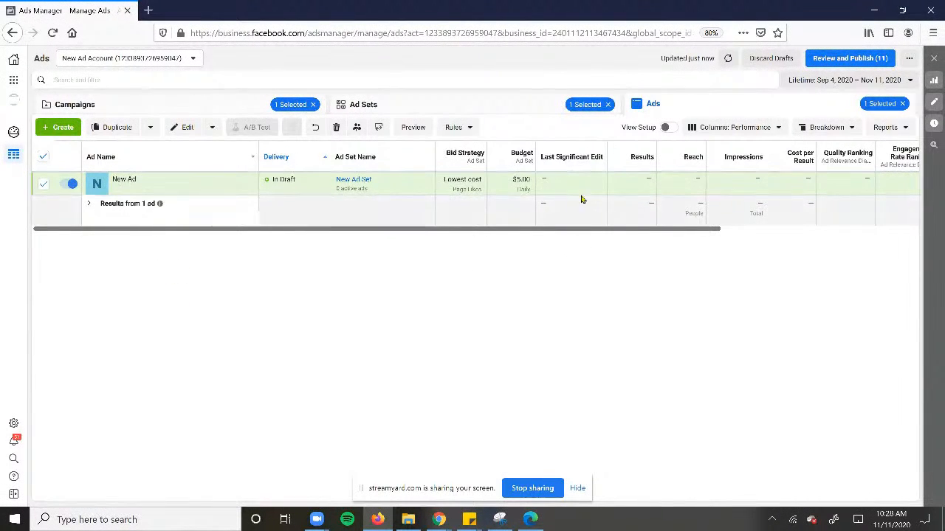
pyautogui.moveTo(446, 230); pyautogui.dragTo(75, 239)
pyautogui.moveTo(283, 230); pyautogui.dragTo(308, 253)
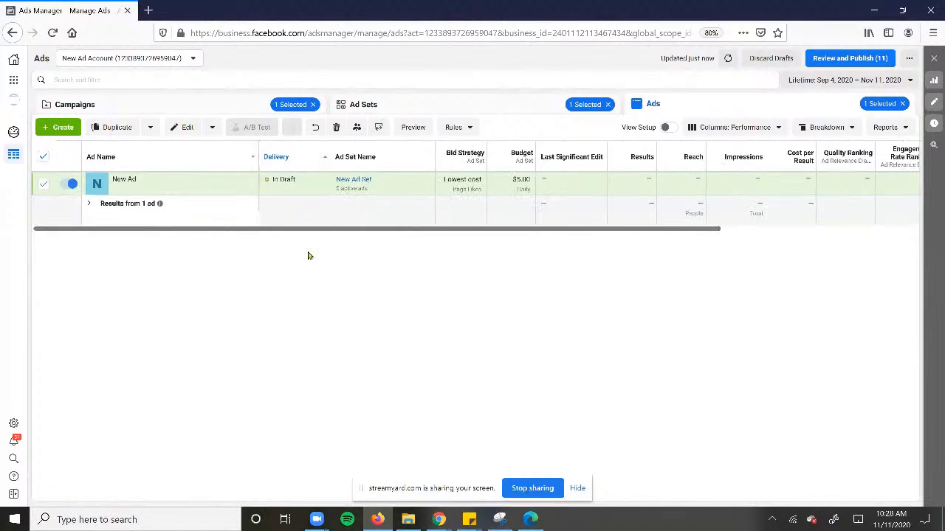
pyautogui.doubleClick(436, 6)
pyautogui.doubleClick(281, 69)
pyautogui.moveTo(562, 20); pyautogui.dragTo(440, 0)
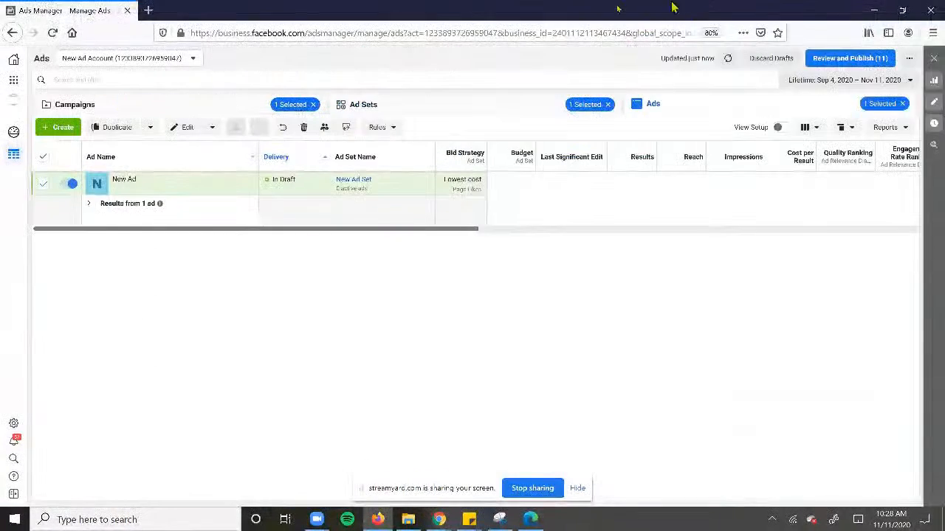